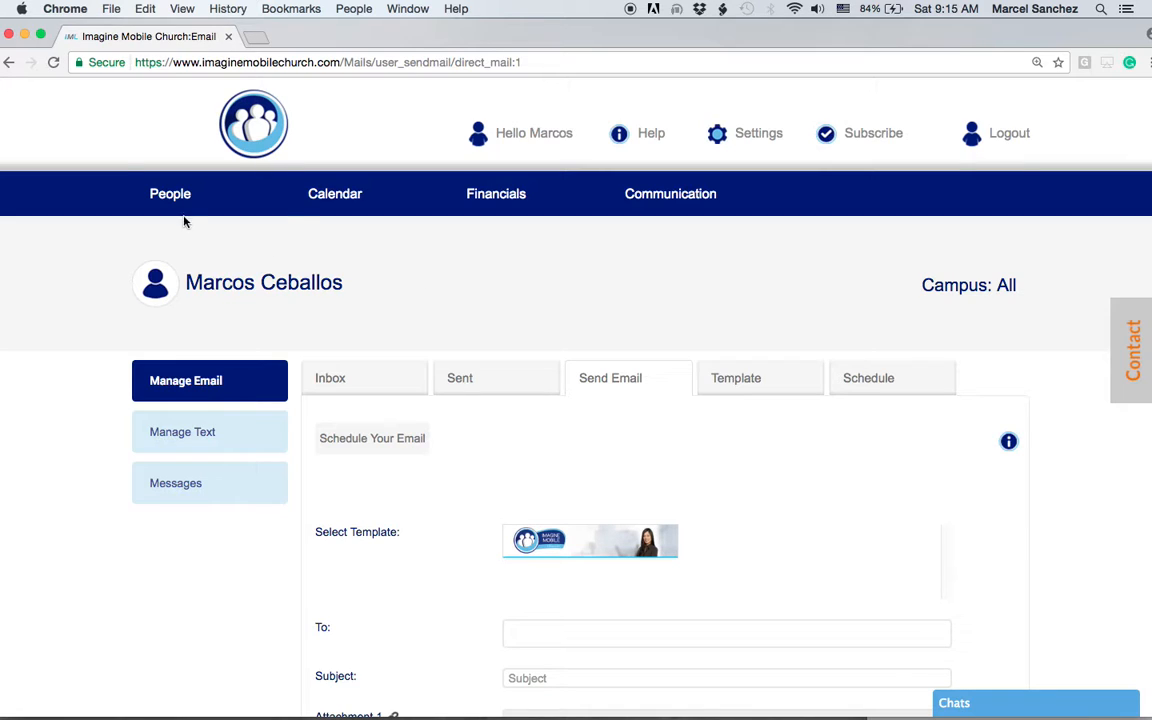
# Step: Enter the recipient's e-mail address in the To field
pyautogui.moveTo(170, 195)
pyautogui.scroll(-1, 984, 540)
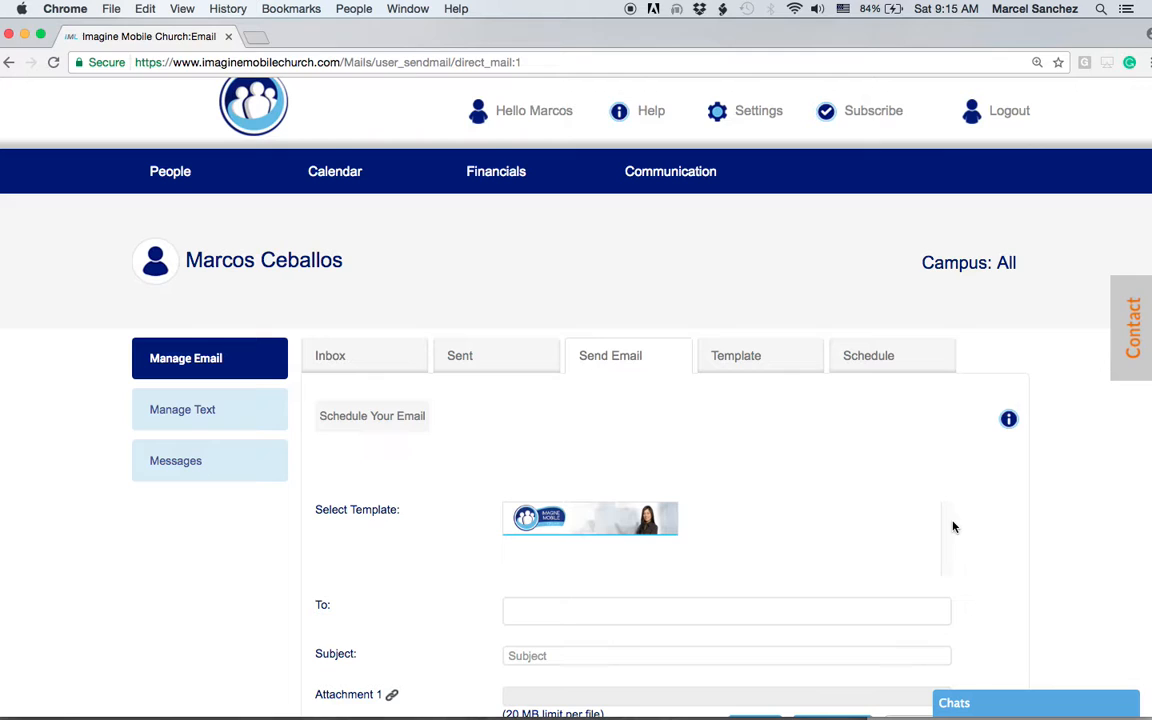
pyautogui.scroll(-3, 941, 517)
pyautogui.scroll(-5, 941, 517)
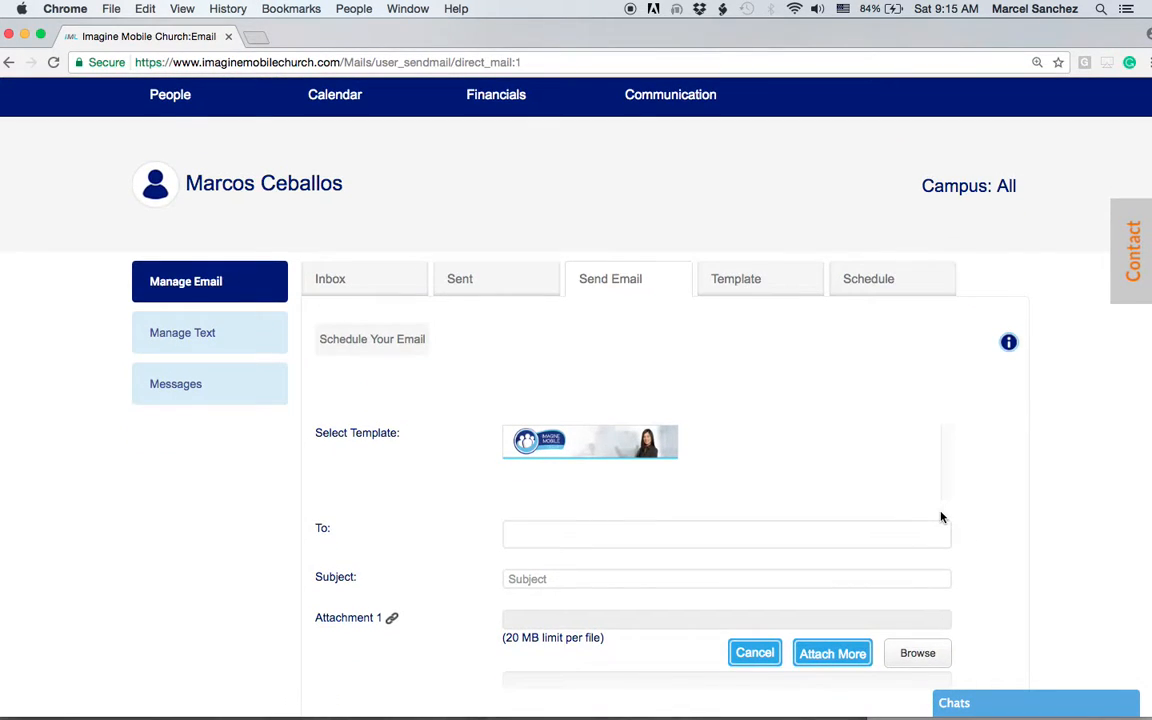
pyautogui.click(580, 408)
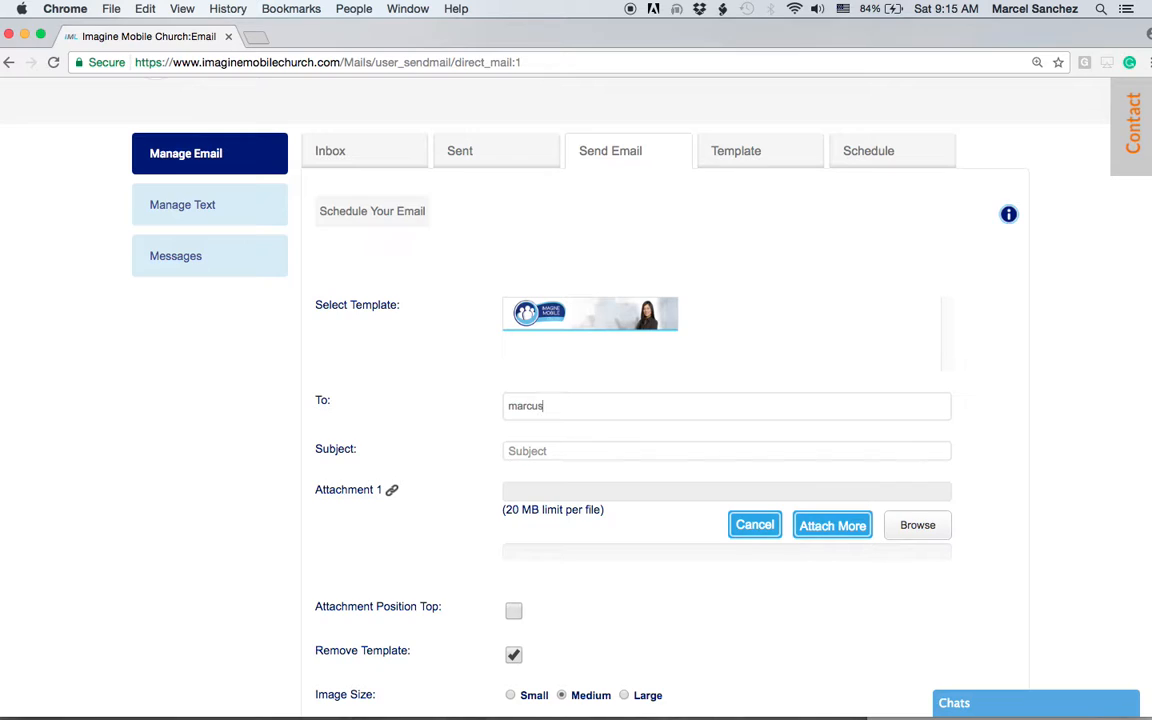
pyautogui.press('Return')
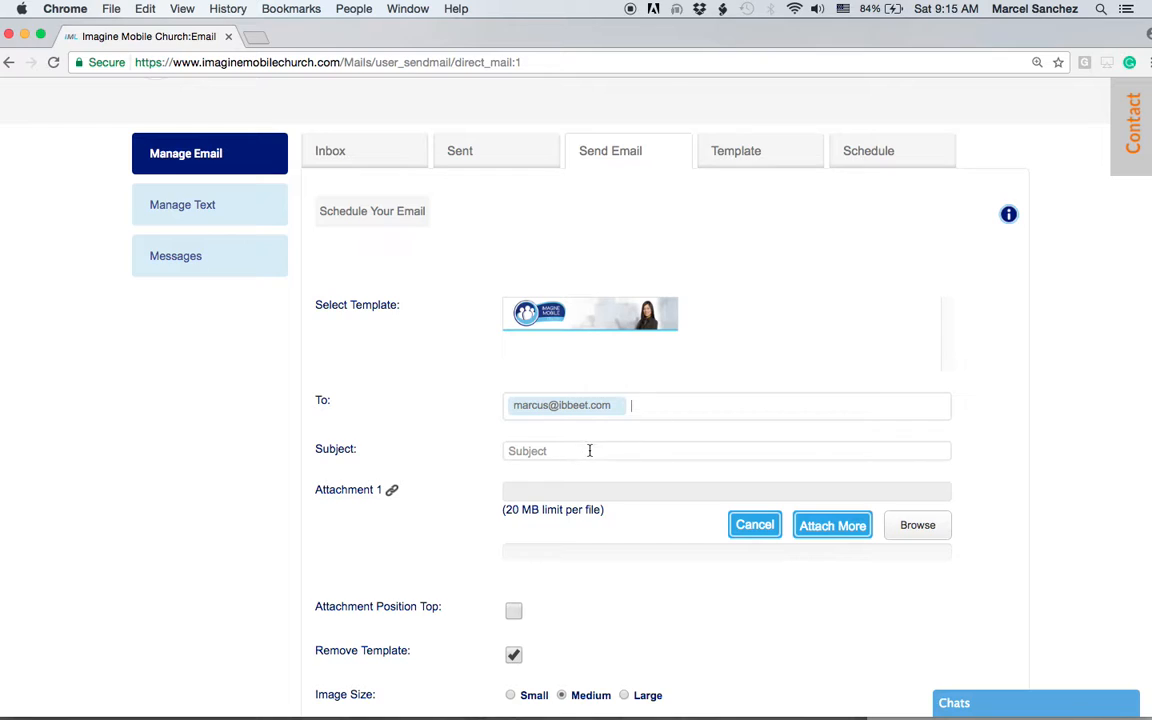
# Step: Set the email subject to 'Test Email'
pyautogui.click(587, 451)
pyautogui.write('T')
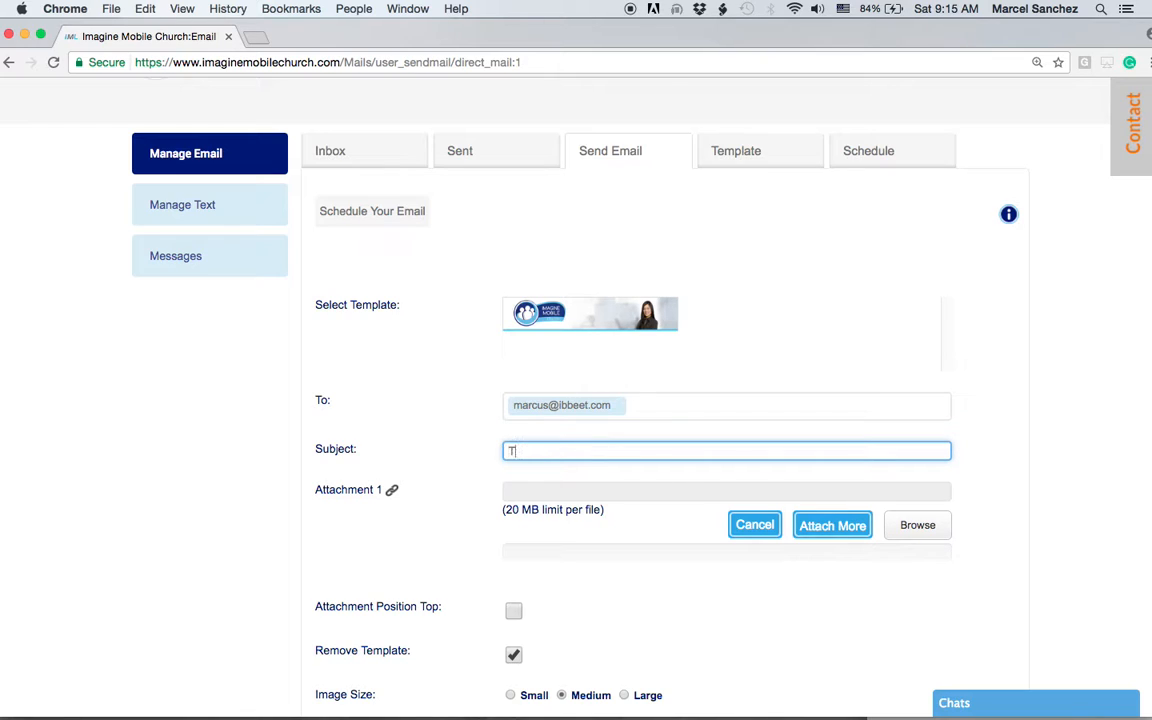
pyautogui.write('est Email')
pyautogui.scroll(-1, 610, 496)
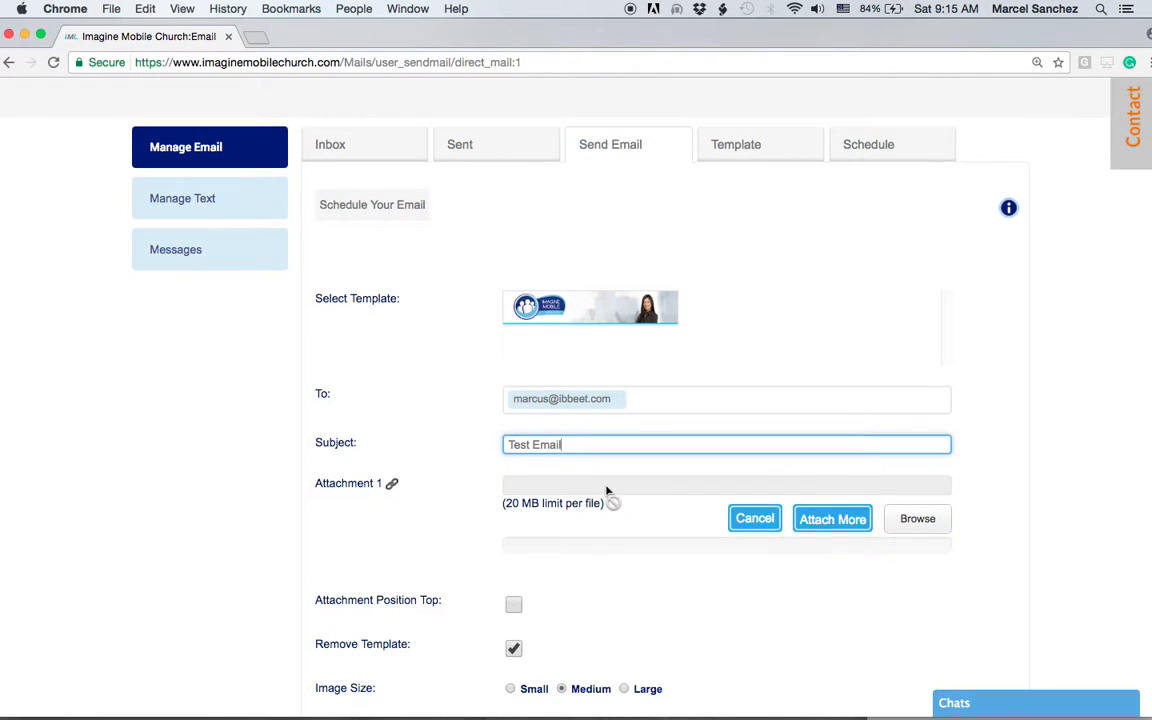
pyautogui.scroll(-1, 608, 490)
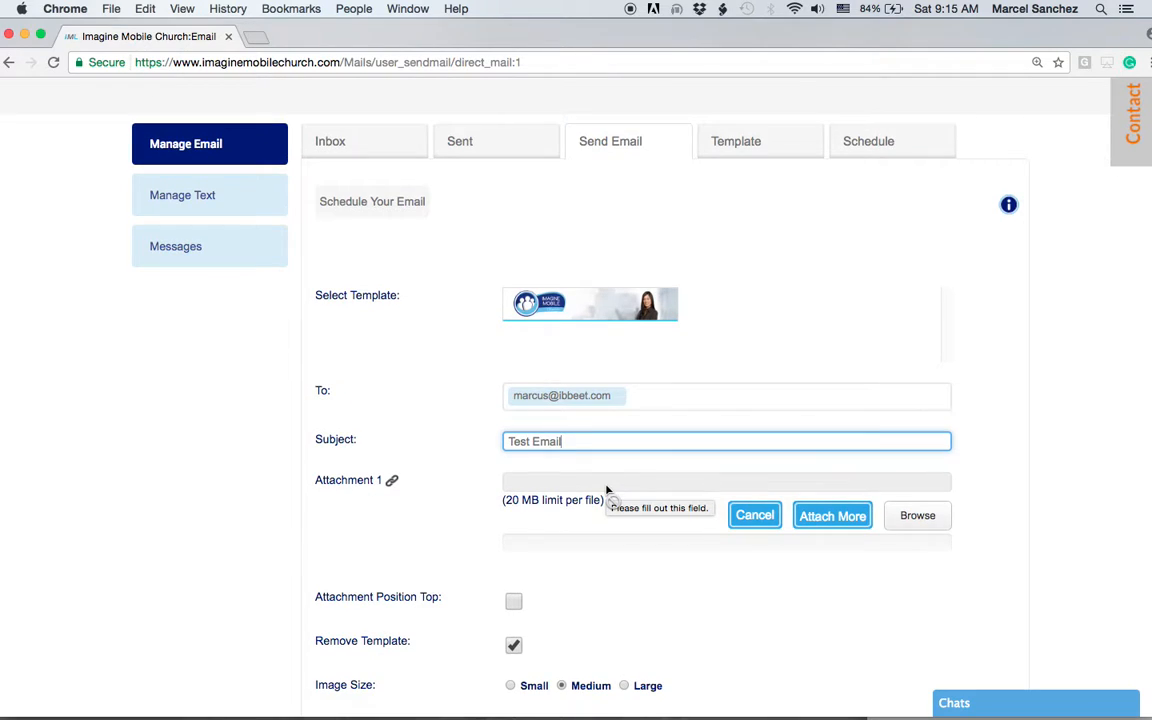
pyautogui.click(586, 308)
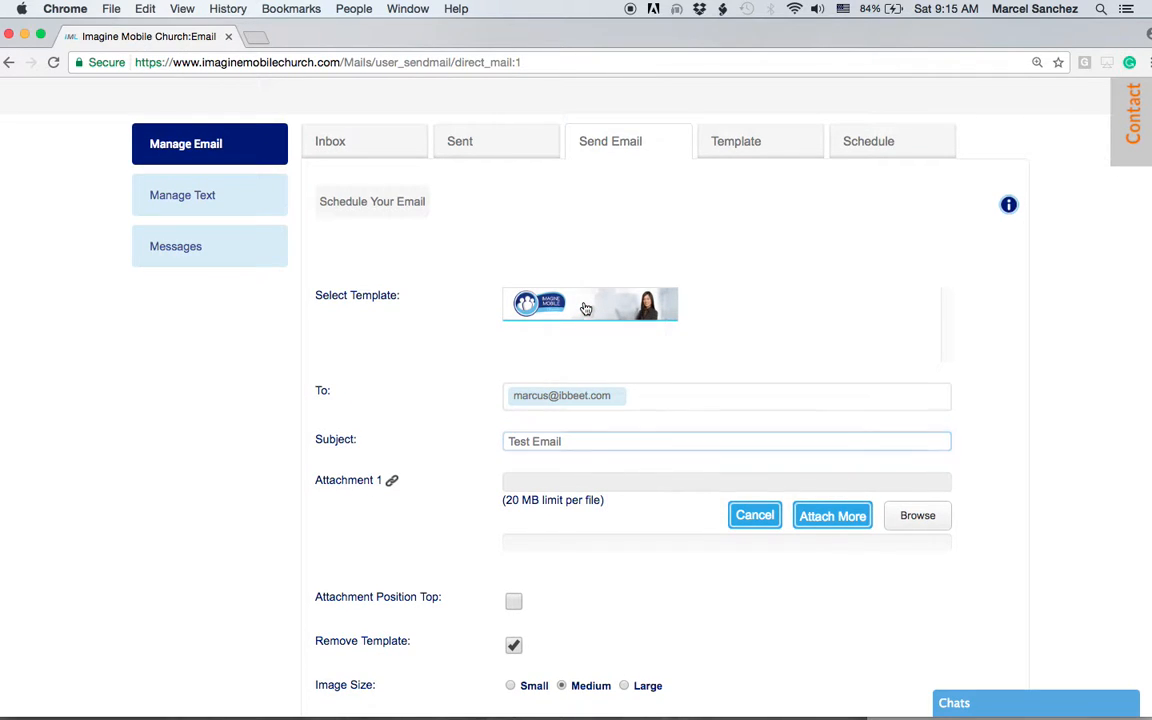
pyautogui.scroll(-1, 698, 541)
pyautogui.scroll(-2, 698, 541)
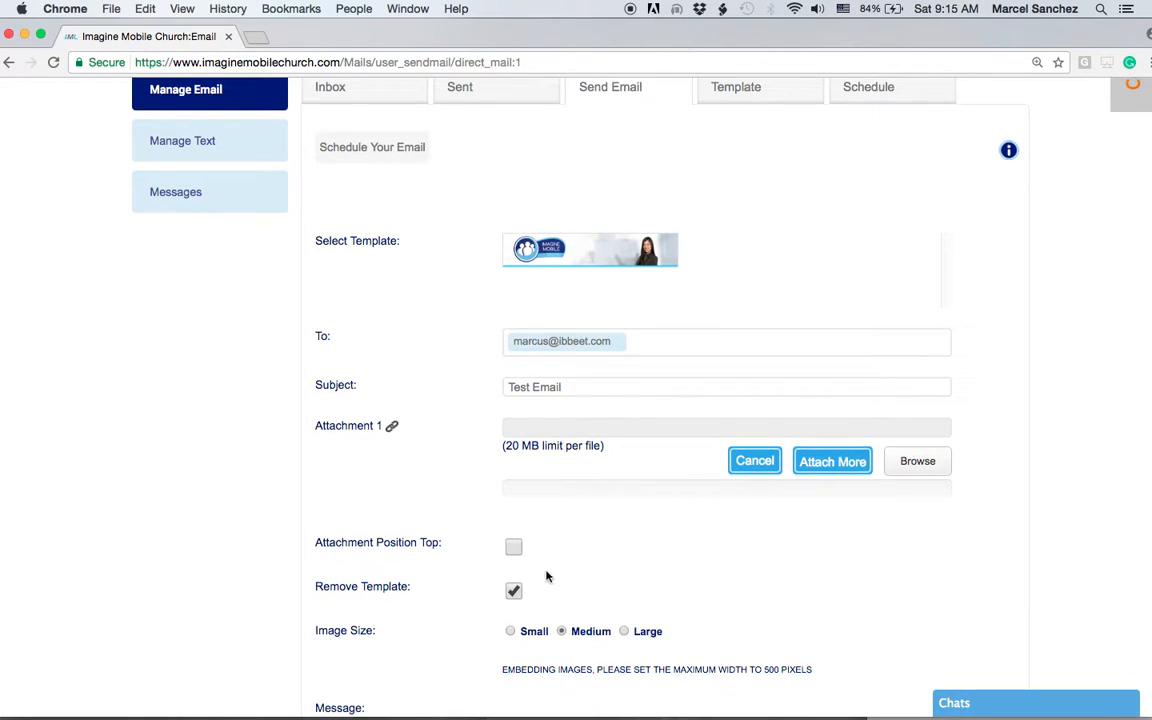
# Step: Toggle Remove Template off and back on, and cancel the attachment file picker
pyautogui.click(513, 592)
pyautogui.click(513, 593)
pyautogui.click(918, 462)
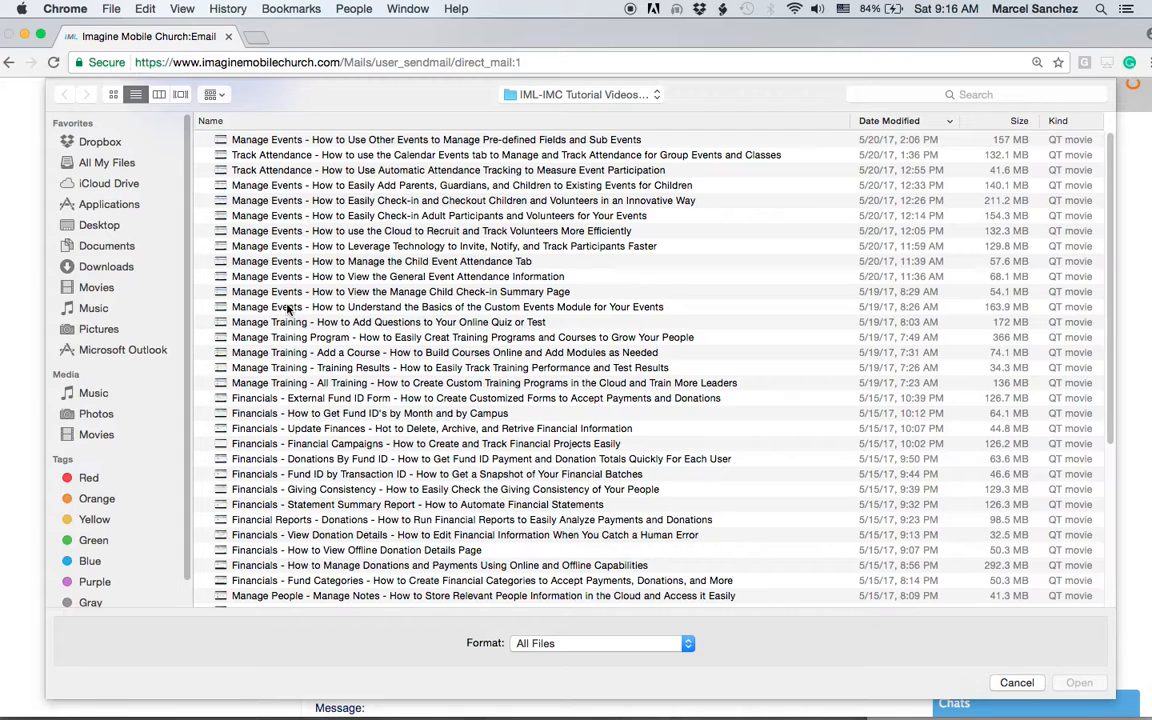
pyautogui.click(1023, 686)
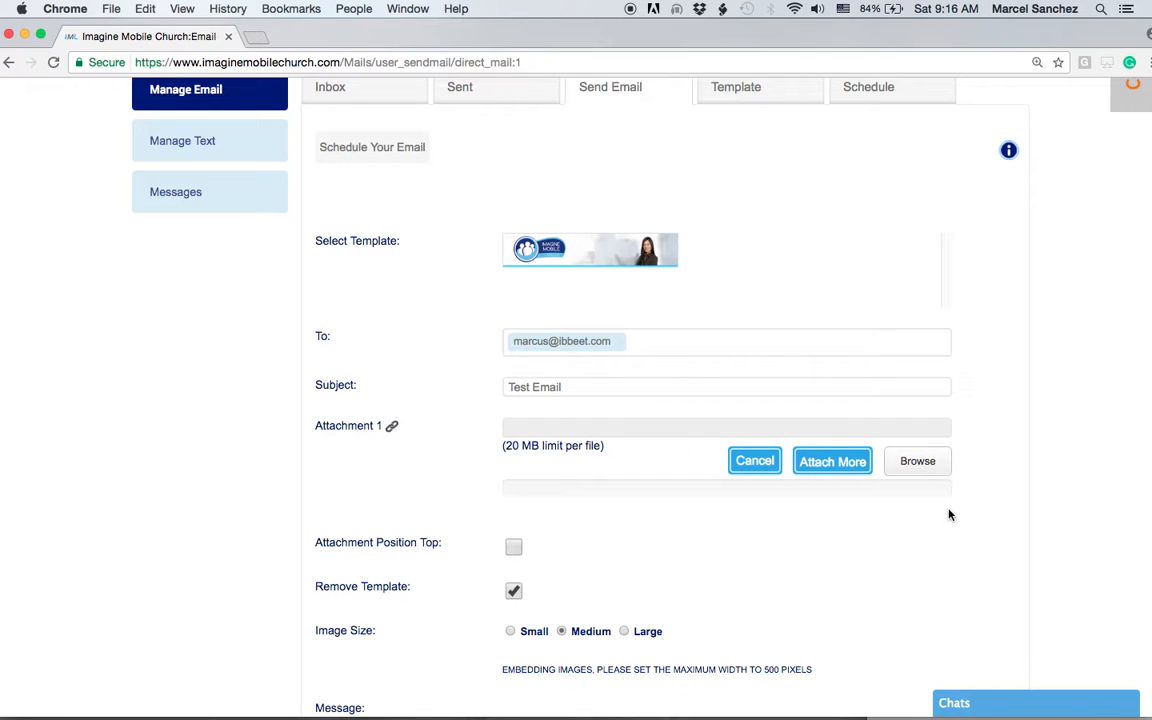
# Step: Set the Image Size to Small
pyautogui.scroll(-3, 940, 538)
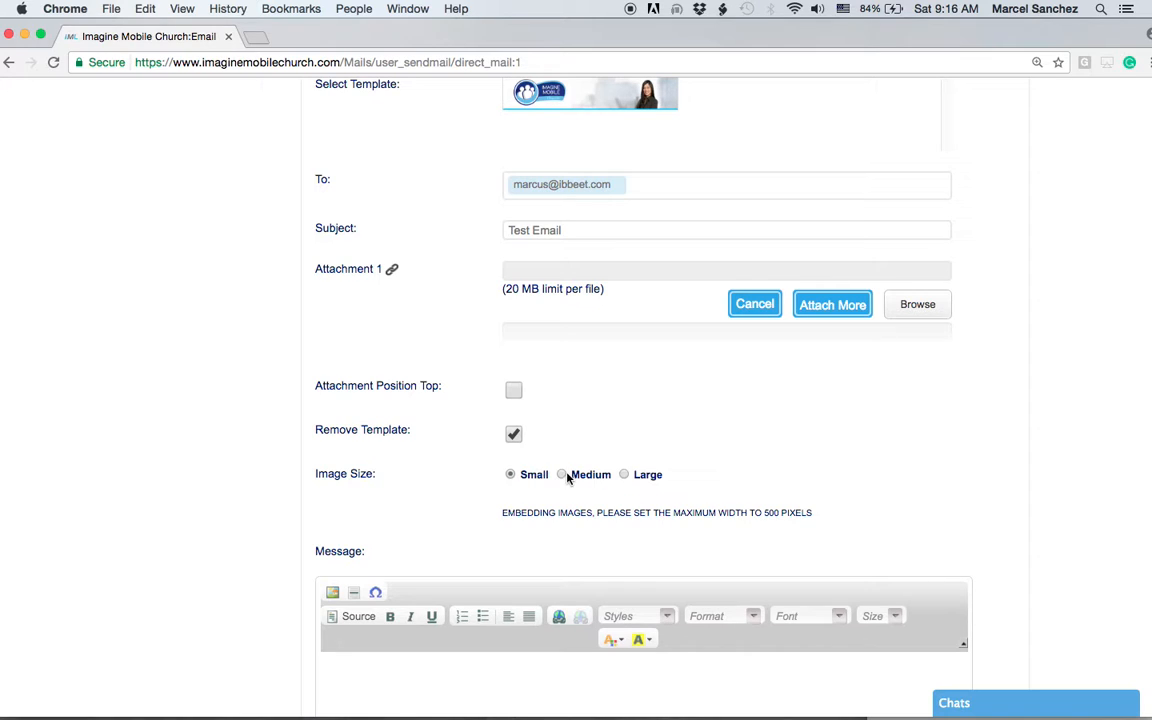
pyautogui.click(510, 474)
pyautogui.moveTo(502, 511); pyautogui.dragTo(824, 513)
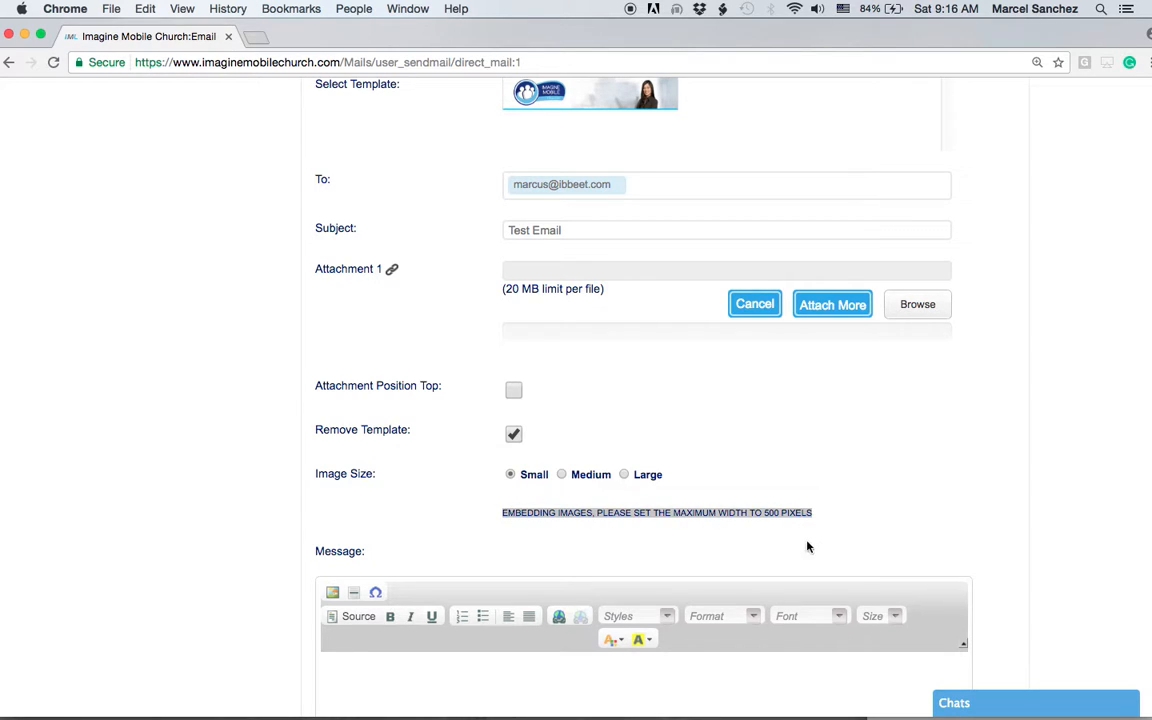
pyautogui.click(722, 512)
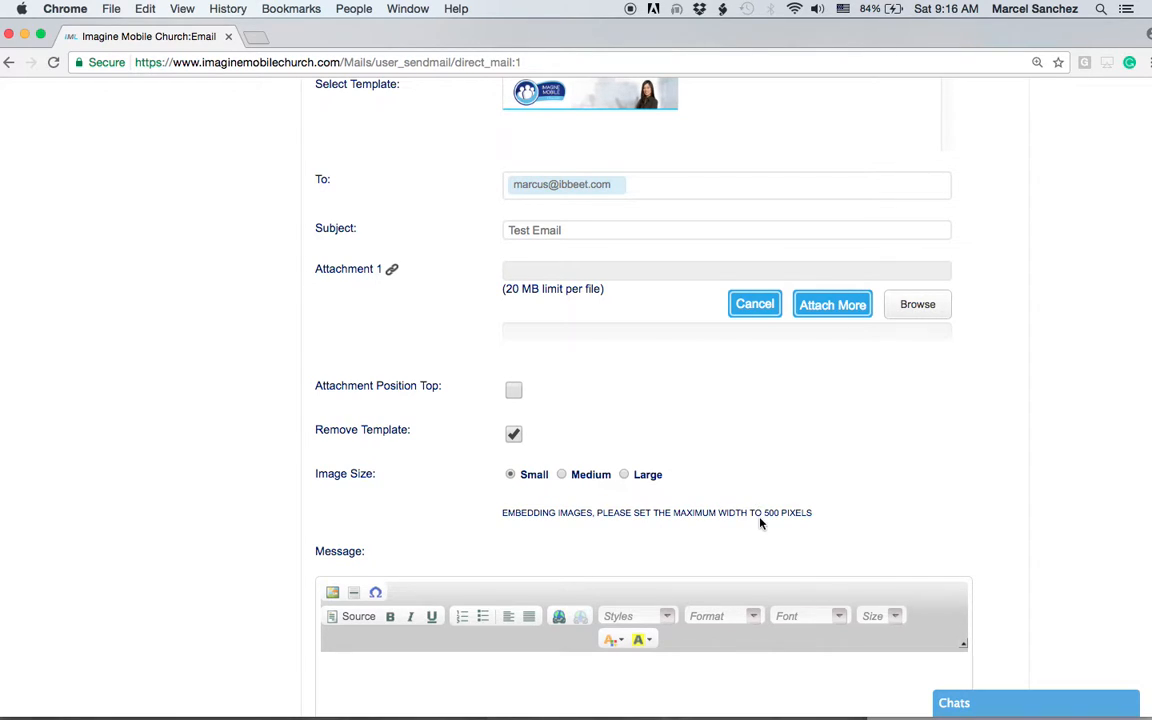
pyautogui.scroll(-5, 760, 522)
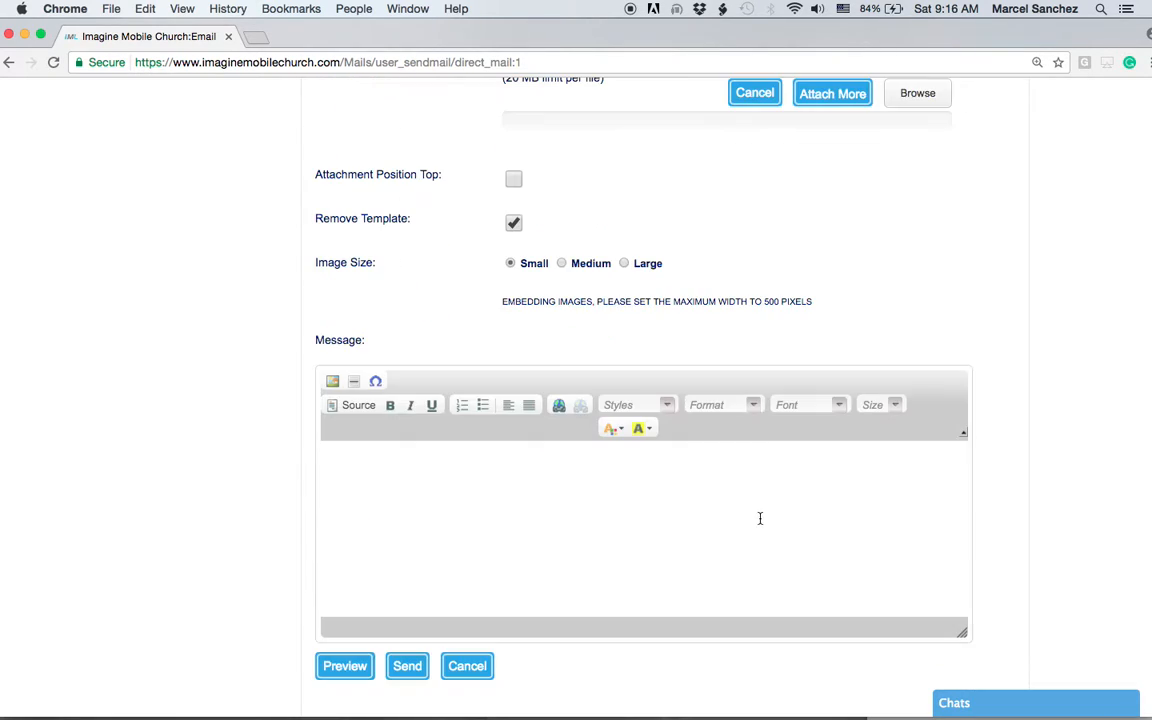
# Step: Open the Image Properties dialog and cancel it without inserting an image
pyautogui.click(334, 382)
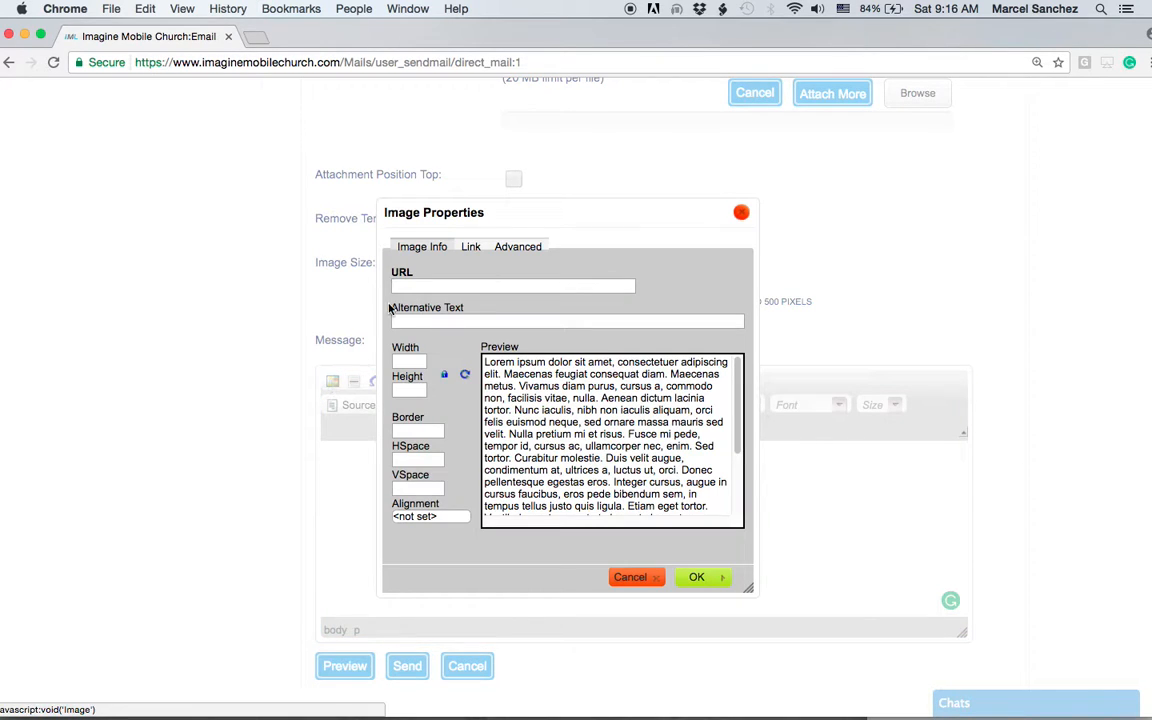
pyautogui.click(403, 360)
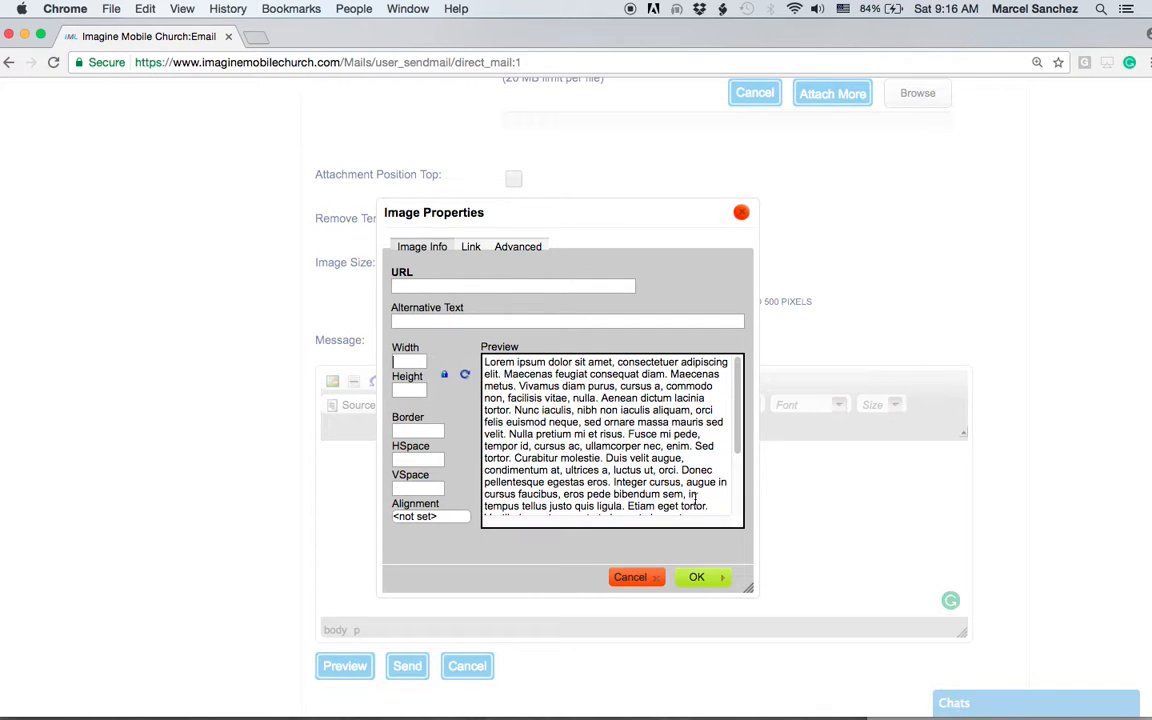
pyautogui.click(632, 578)
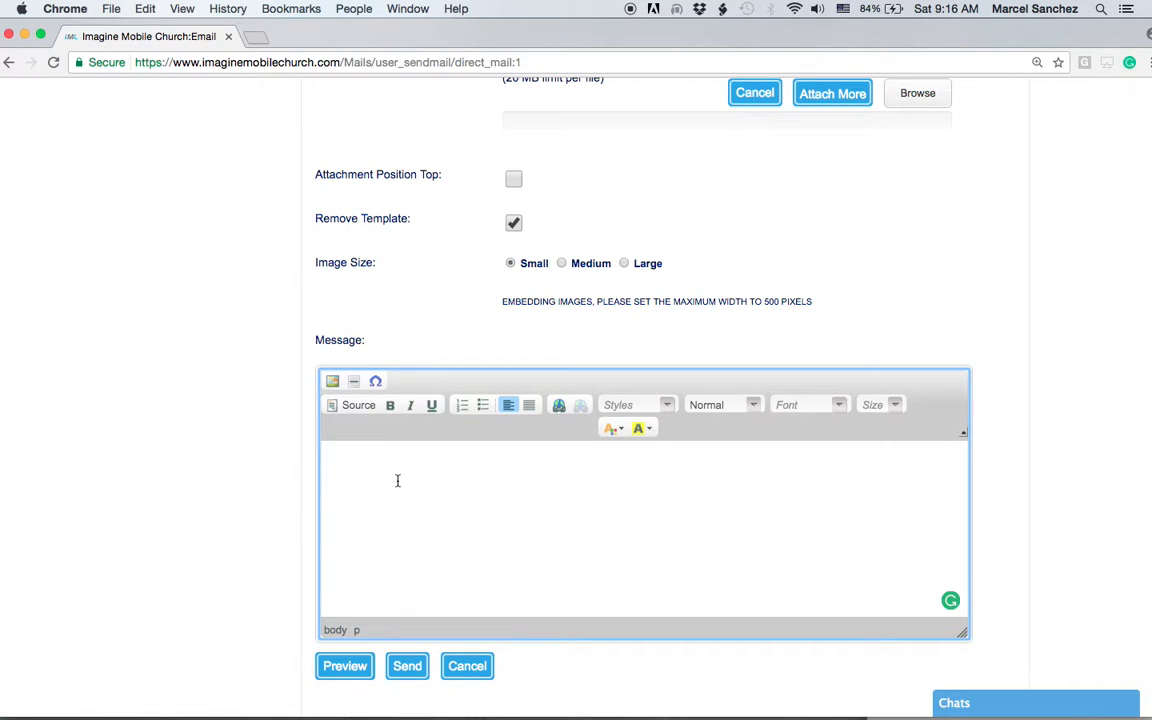
# Step: Write a three-line message: a greeting to the recipient, 'It was nice meeting you.' and a signature
pyautogui.write('Hello Marcus,')
pyautogui.press('Return')
pyautogui.write('It was nice meeti')
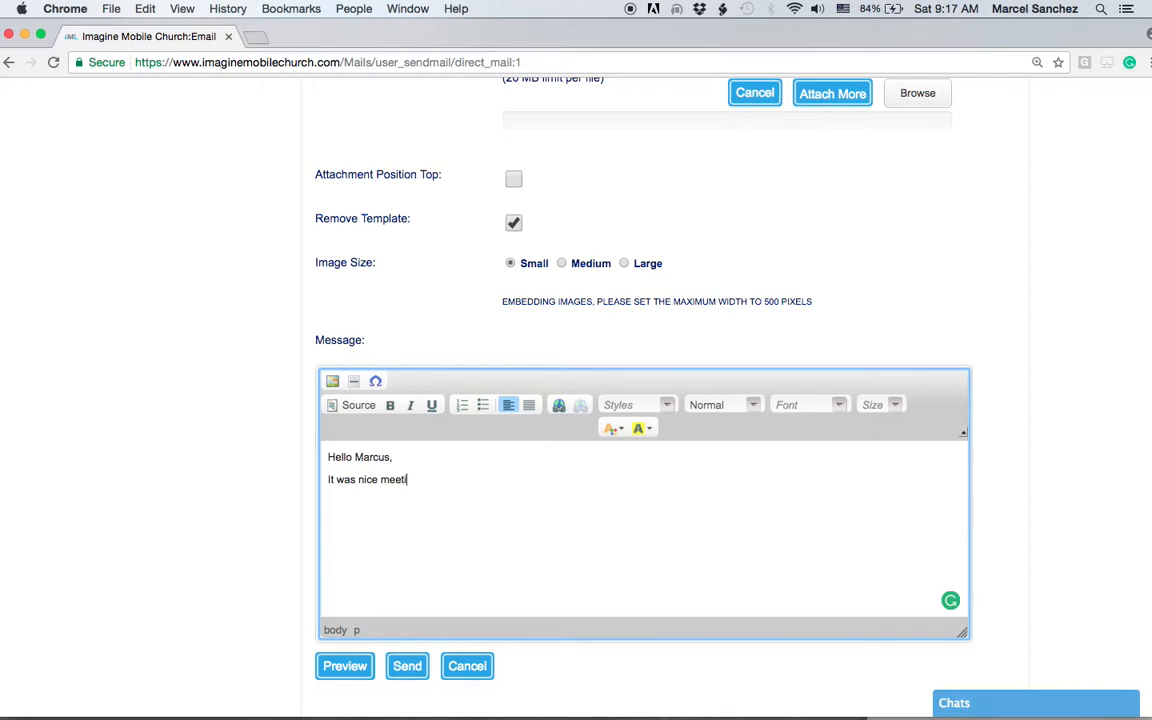
pyautogui.write('ng you.')
pyautogui.press('Return')
pyautogui.write('Gary')
# Step: Preview and send the email, then load a blank Send Email form
pyautogui.click(346, 665)
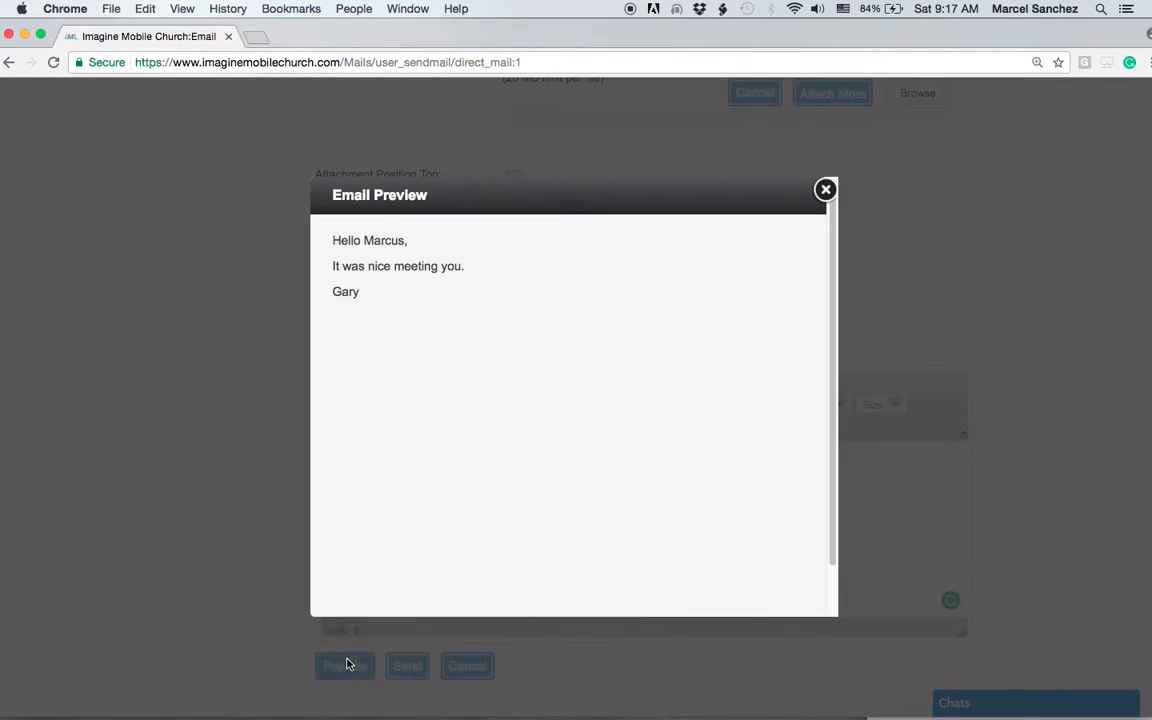
pyautogui.click(826, 189)
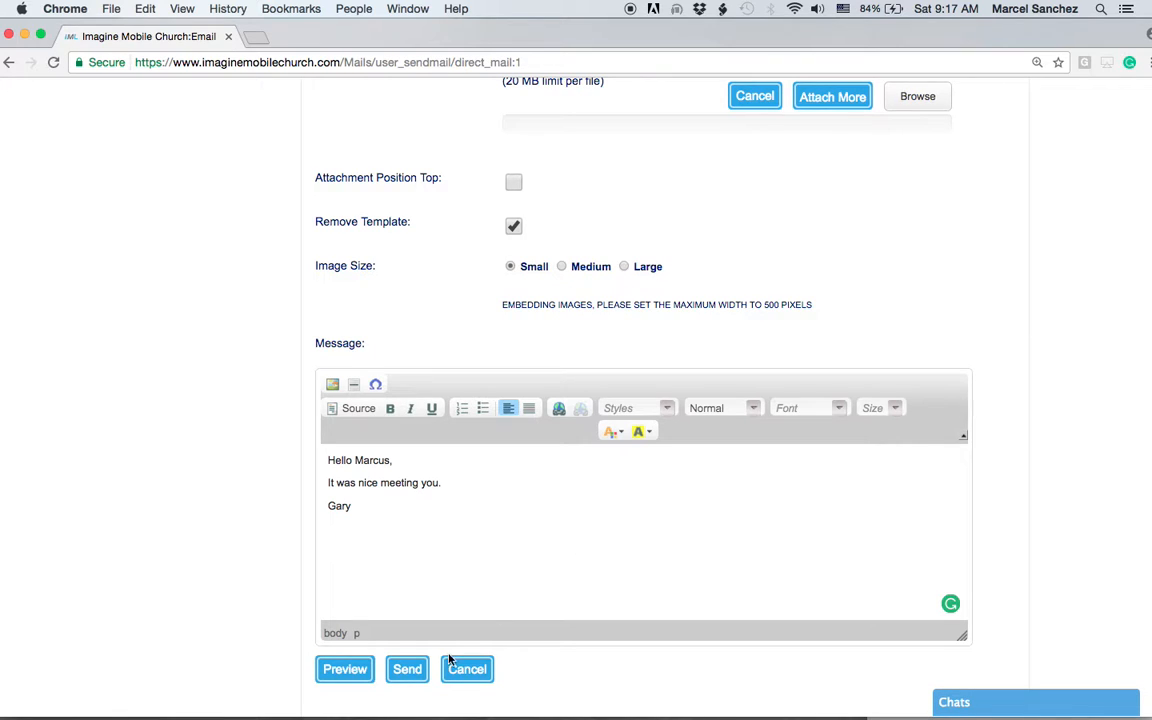
pyautogui.click(407, 670)
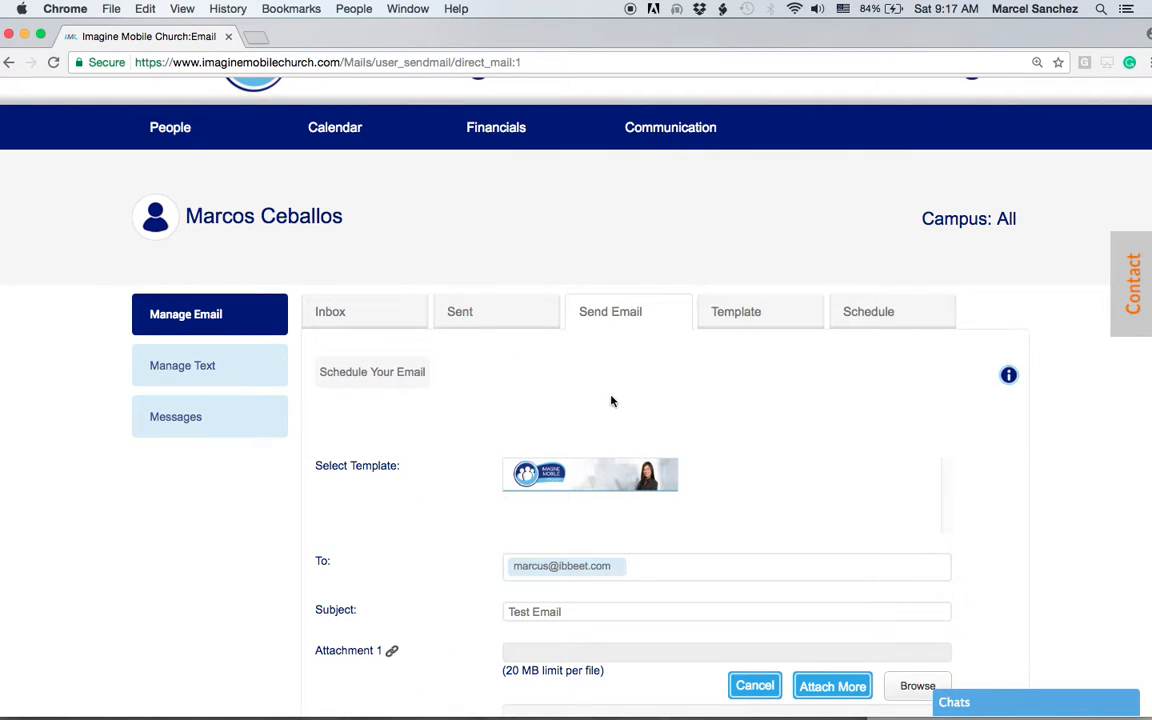
pyautogui.click(657, 164)
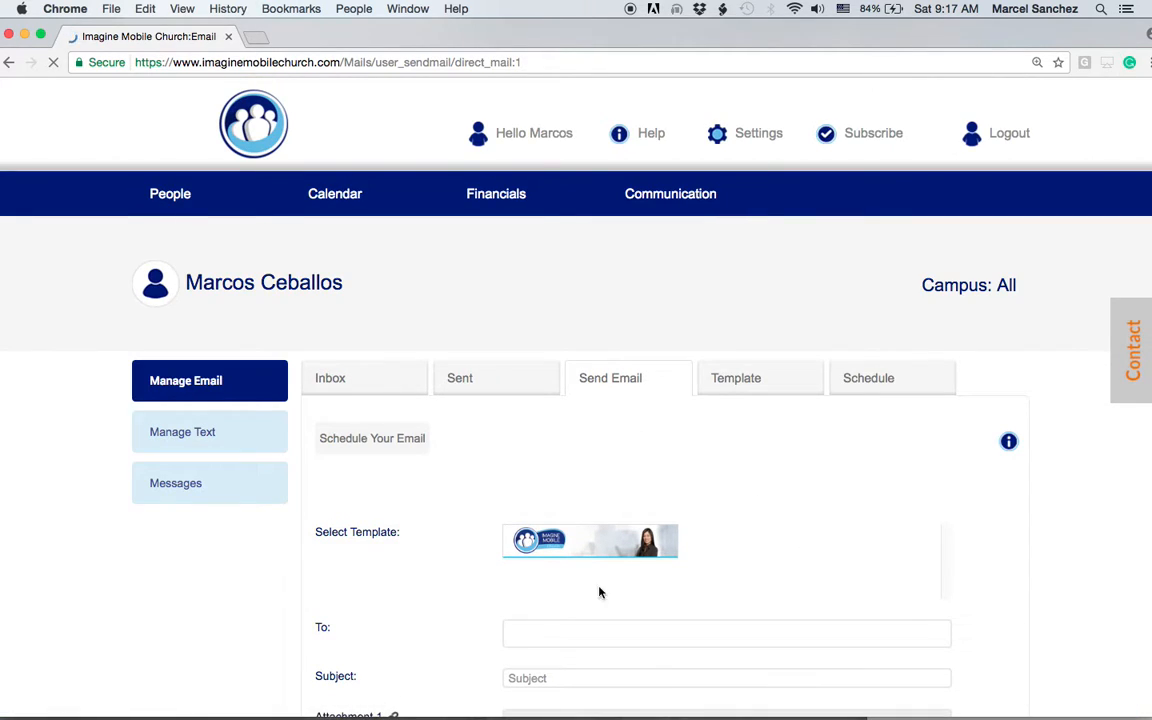
# Step: Start a new scheduled email from the Schedule Your Email area
pyautogui.click(379, 442)
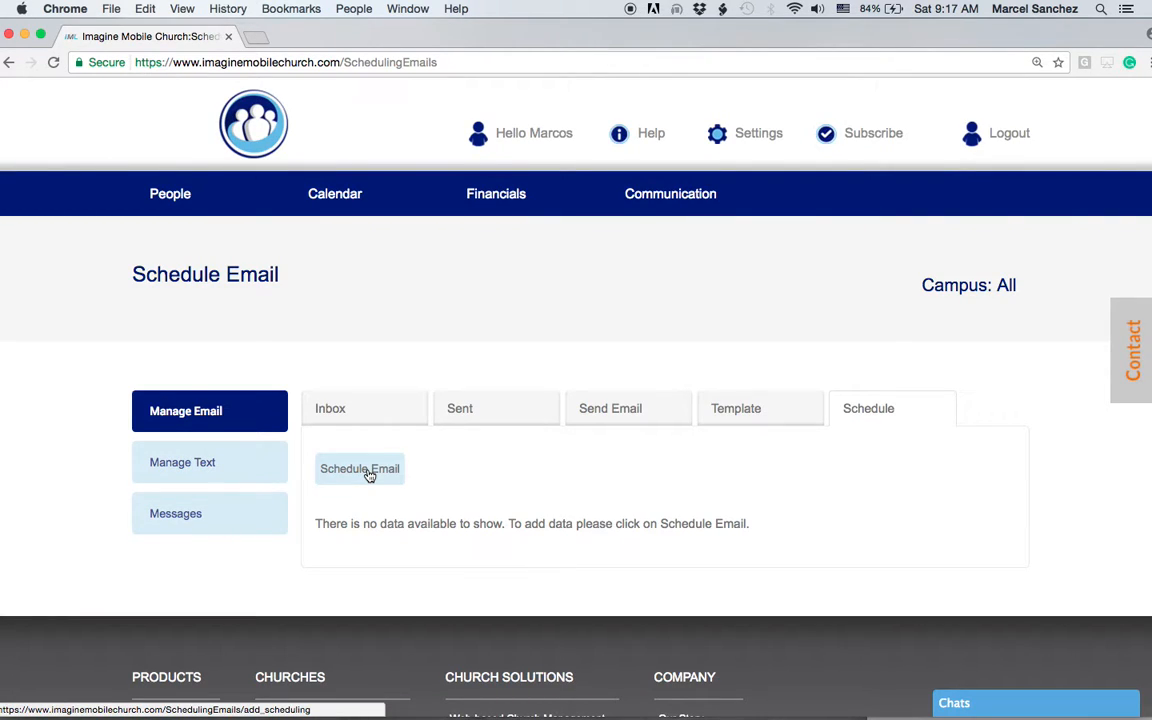
pyautogui.click(369, 472)
pyautogui.scroll(-1, 900, 540)
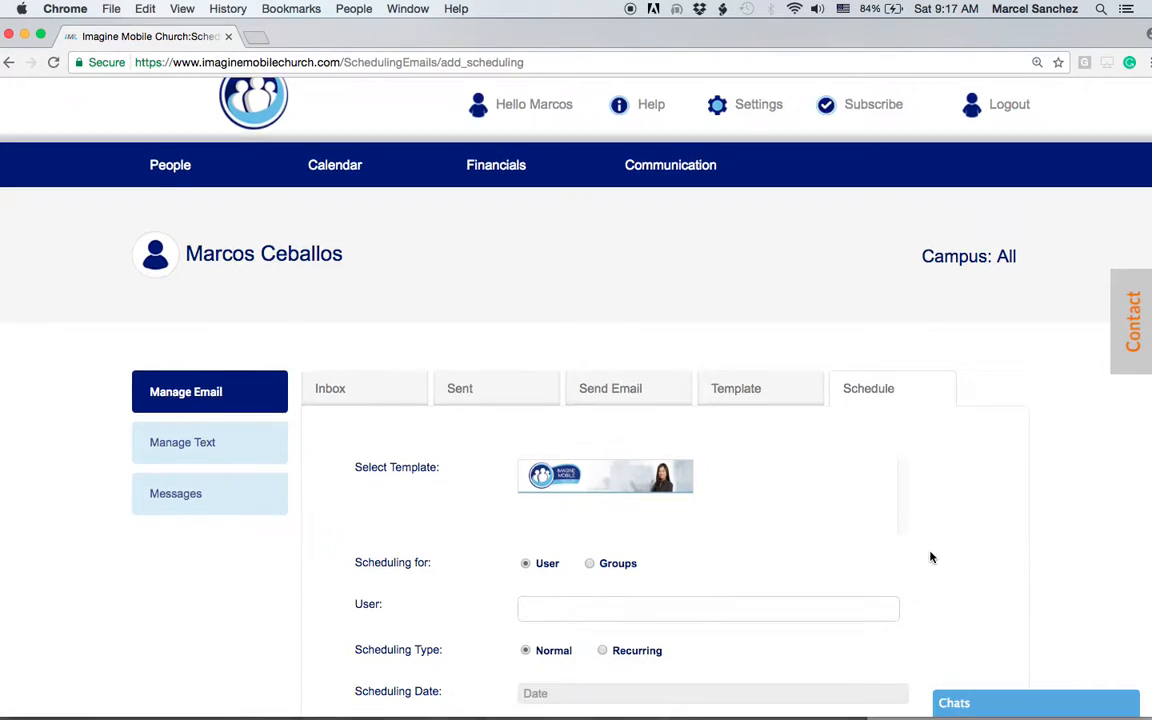
pyautogui.scroll(-5, 928, 552)
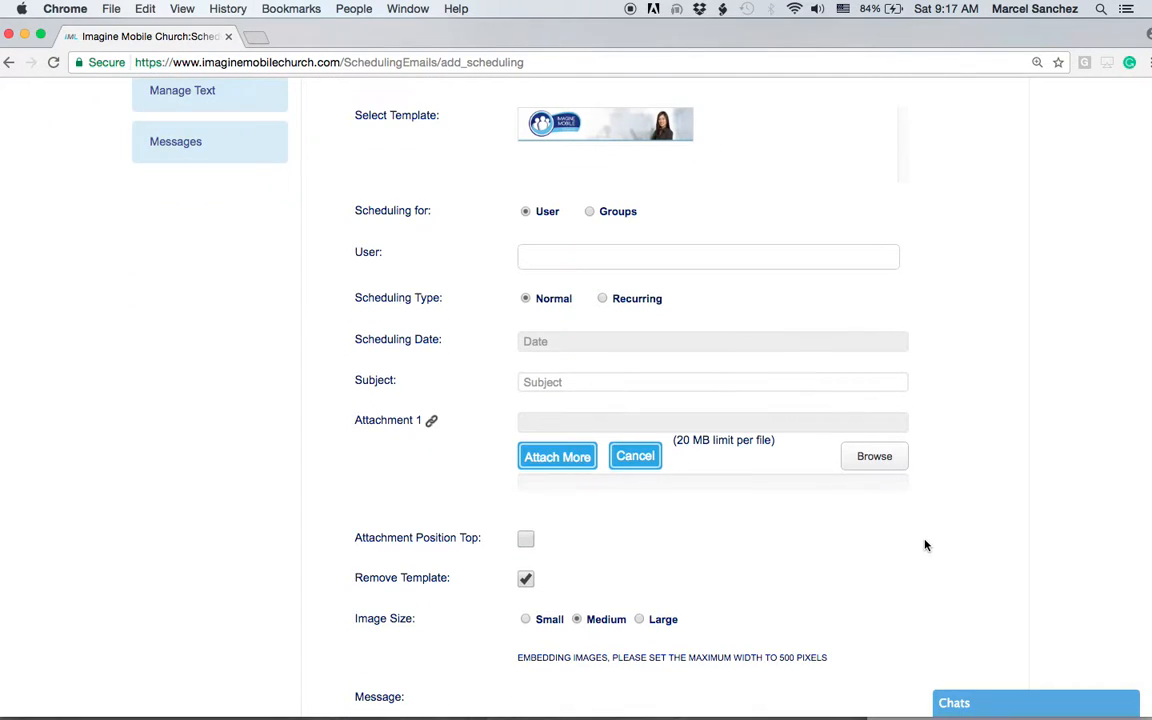
pyautogui.scroll(1, 925, 545)
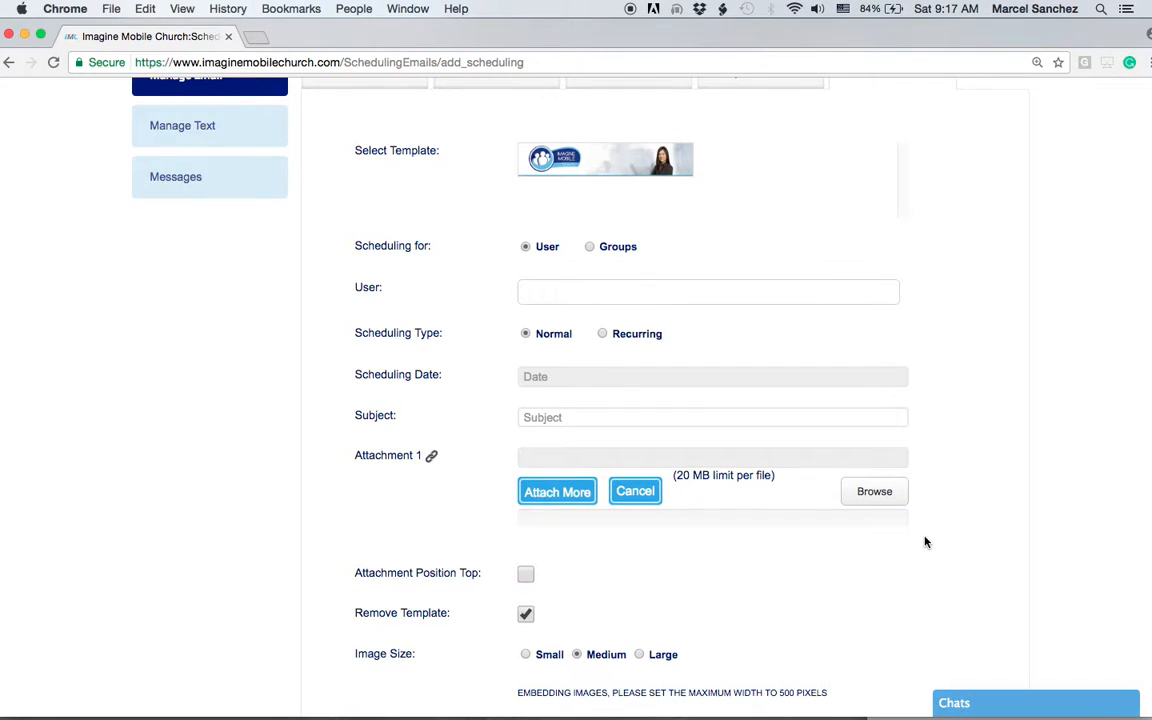
# Step: Schedule for individual users, adding two users found by searching 'd'
pyautogui.click(527, 250)
pyautogui.click(534, 297)
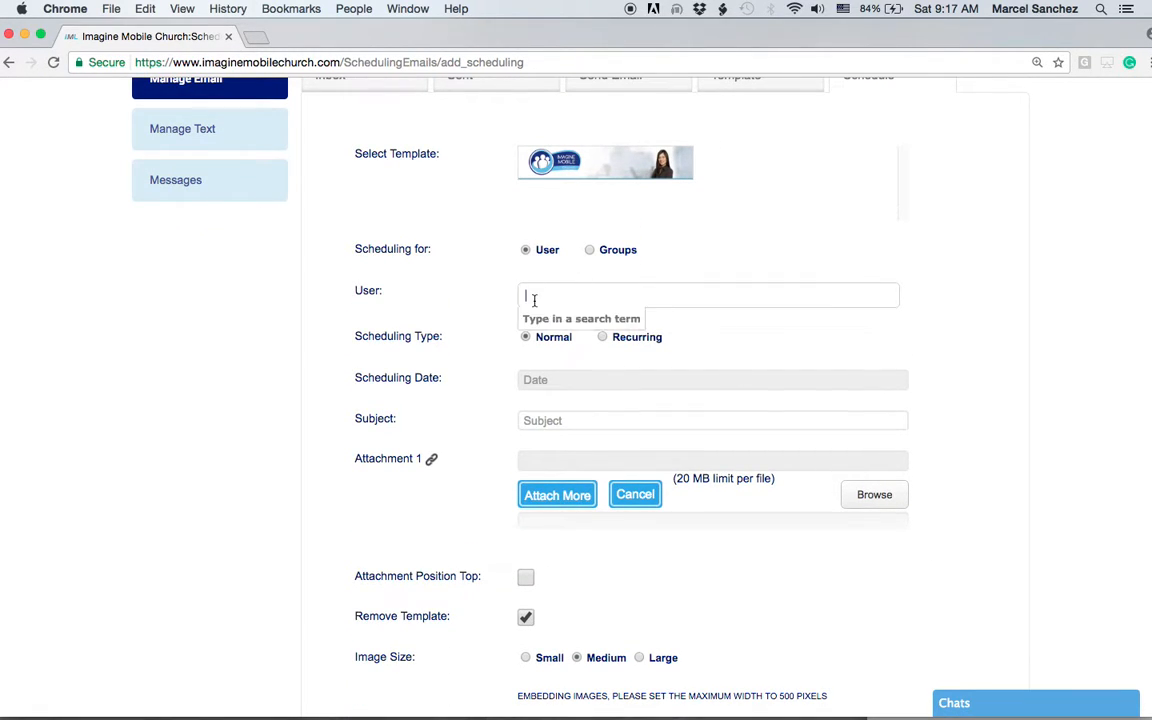
pyautogui.write('d')
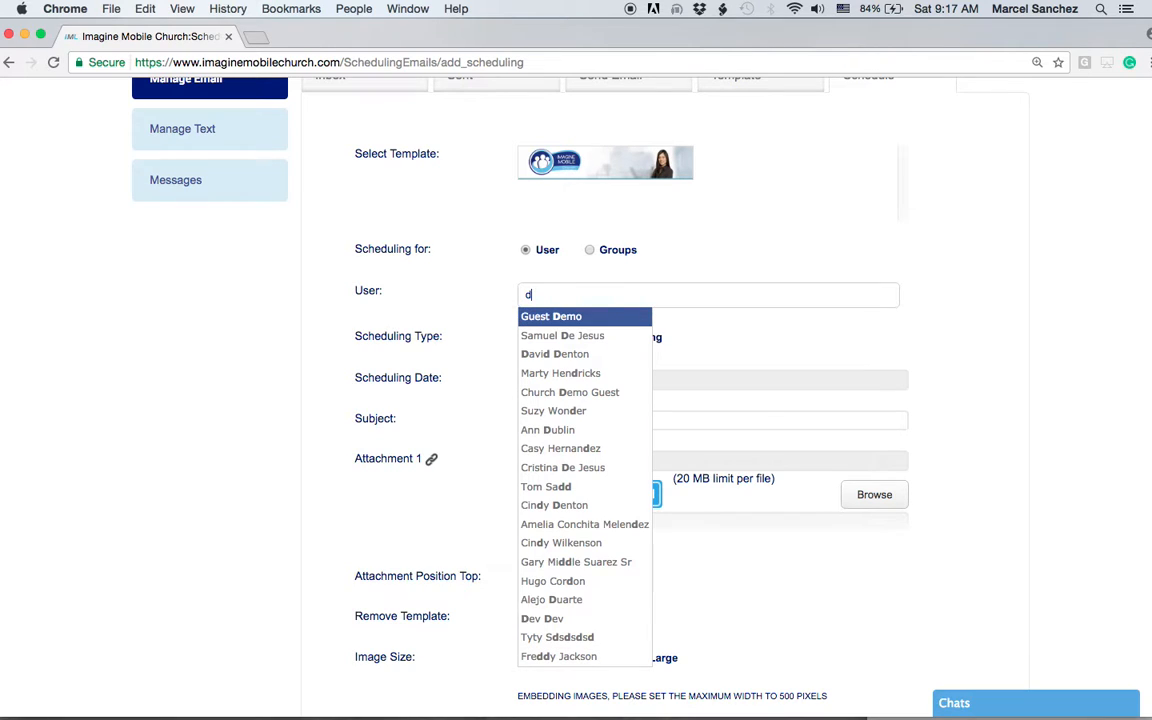
pyautogui.press('Down')
pyautogui.press('Down')
pyautogui.press('Return')
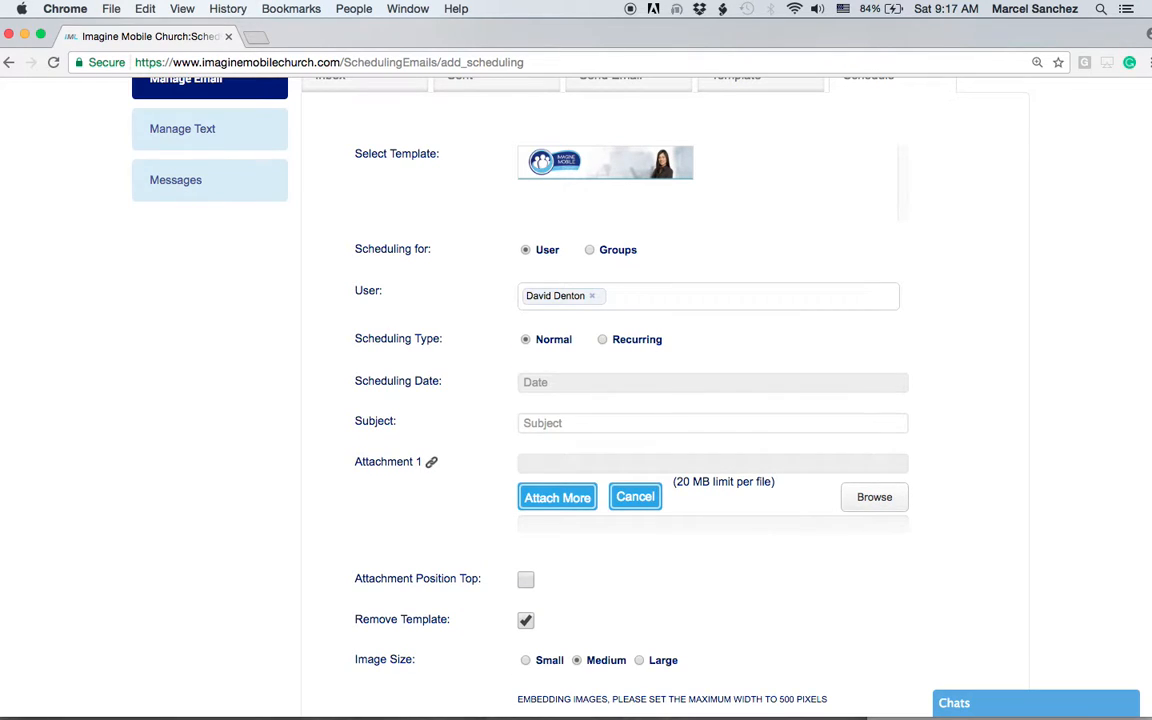
pyautogui.write('d')
pyautogui.press('Down')
pyautogui.press('Down')
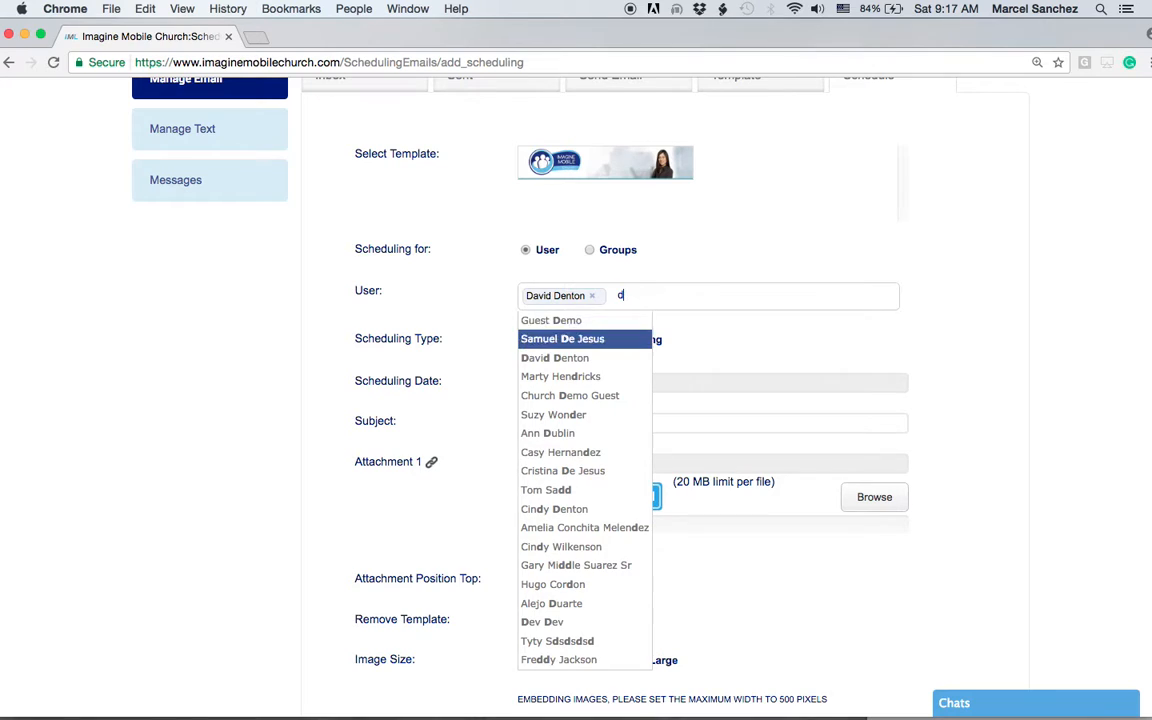
pyautogui.press('BackSpace')
pyautogui.press('BackSpace')
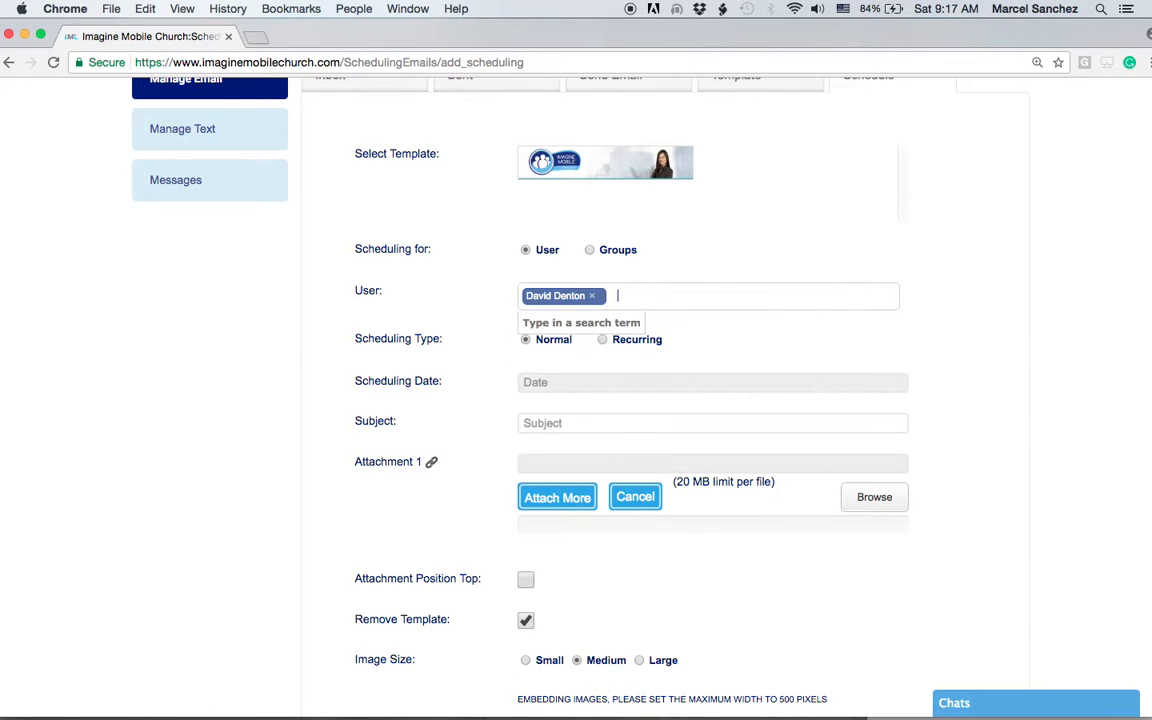
pyautogui.write('ddd')
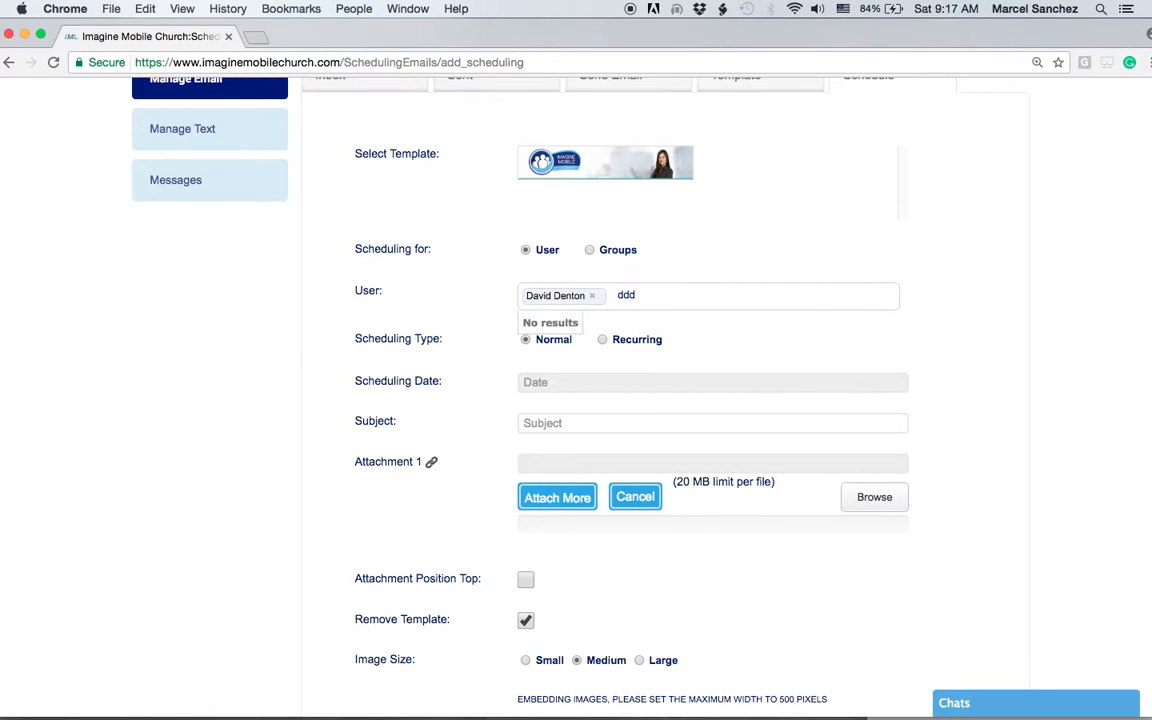
pyautogui.press('BackSpace')
pyautogui.press('BackSpace')
pyautogui.press('Down')
pyautogui.press('Down')
pyautogui.press('Down')
pyautogui.press('Return')
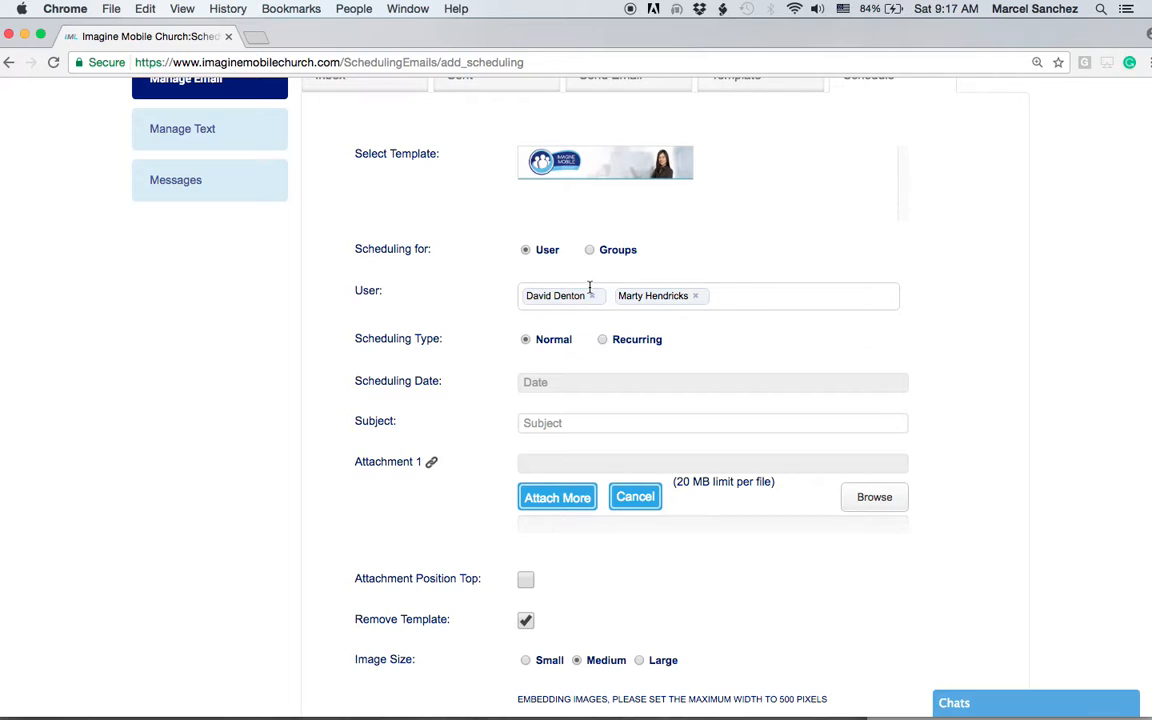
# Step: Switch the recipients to Groups and choose the Marriage Matters group
pyautogui.click(590, 250)
pyautogui.click(555, 290)
pyautogui.write('e')
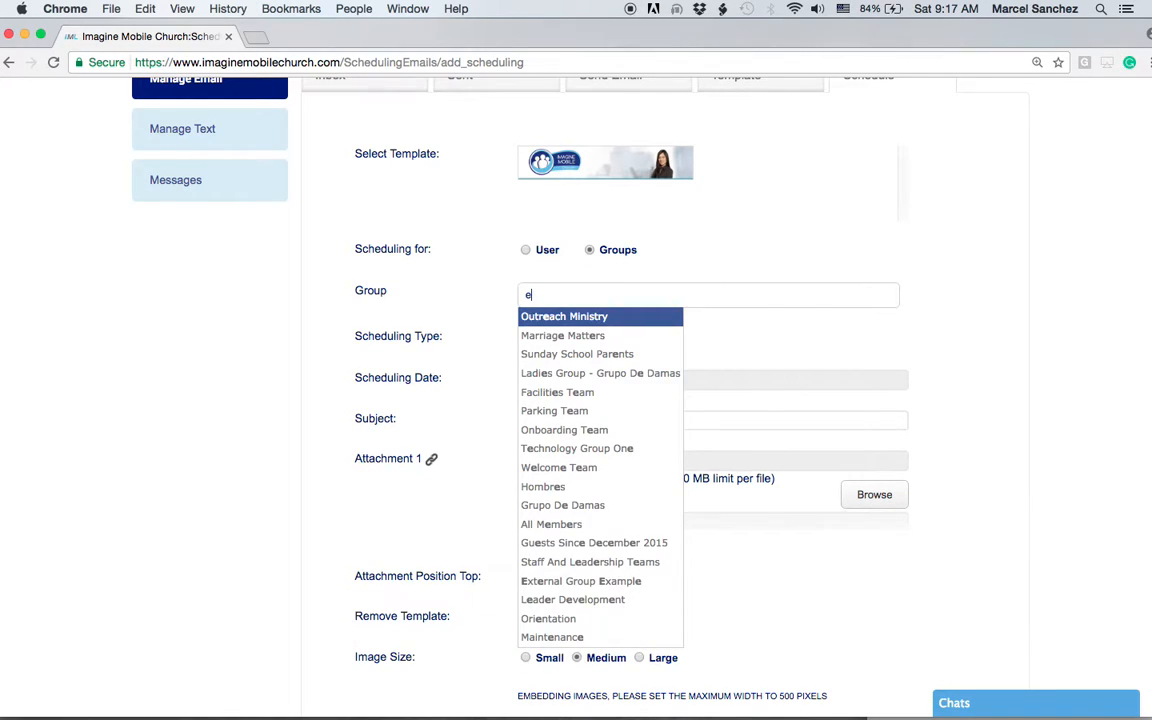
pyautogui.click(562, 335)
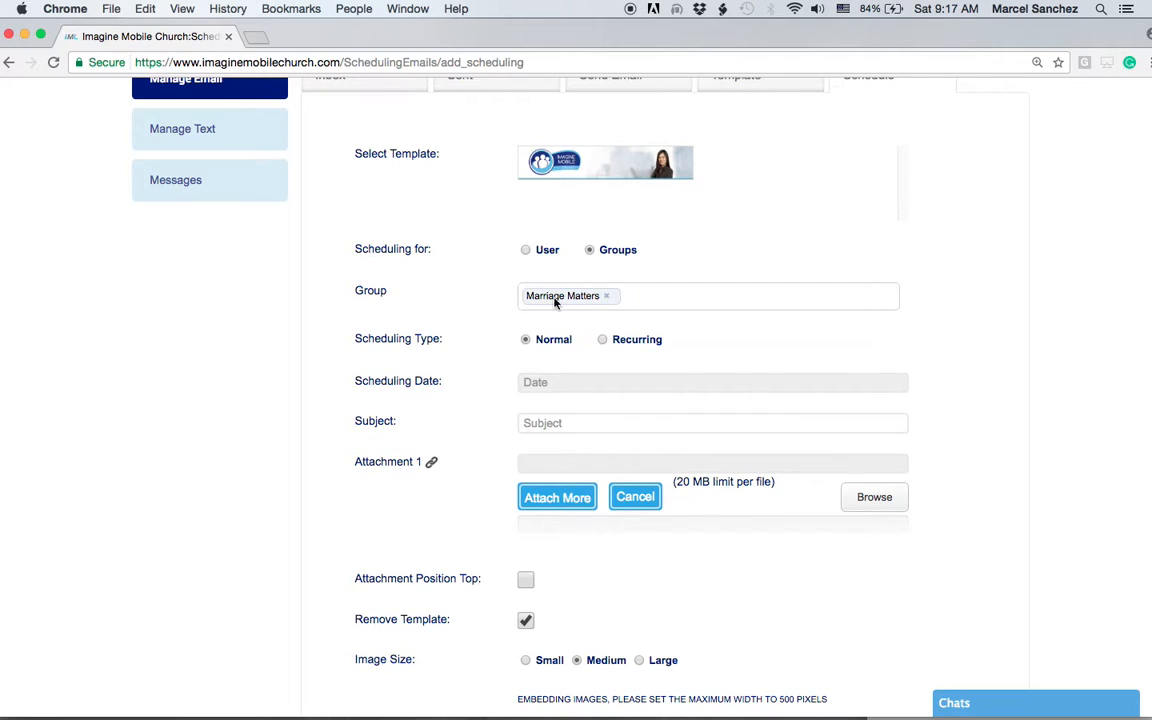
pyautogui.scroll(-1, 1047, 420)
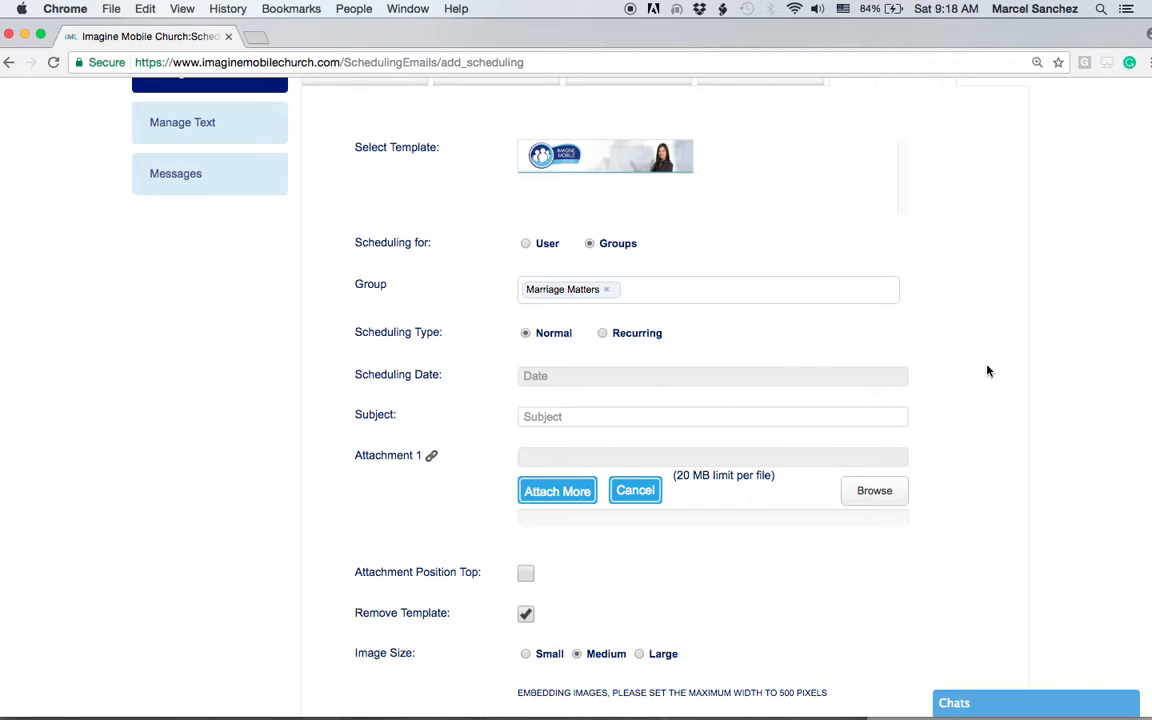
# Step: Make the email Recurring, starting May 30, 2017 and ending June 27, 2017
pyautogui.click(603, 334)
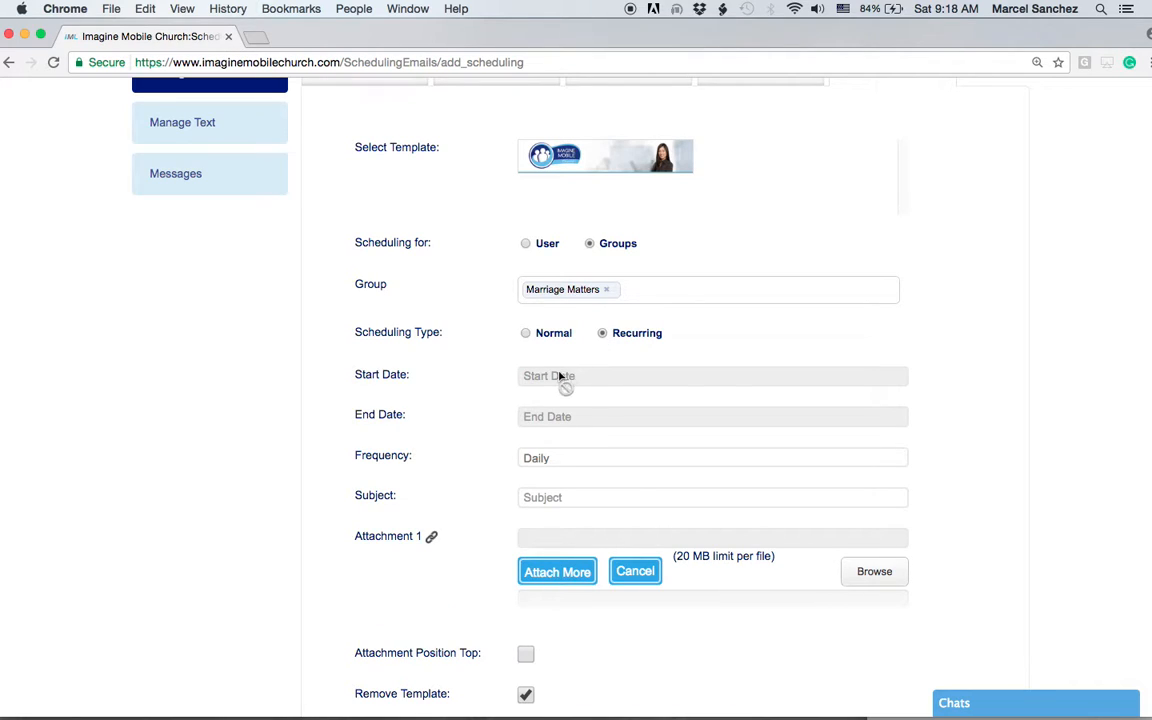
pyautogui.click(548, 377)
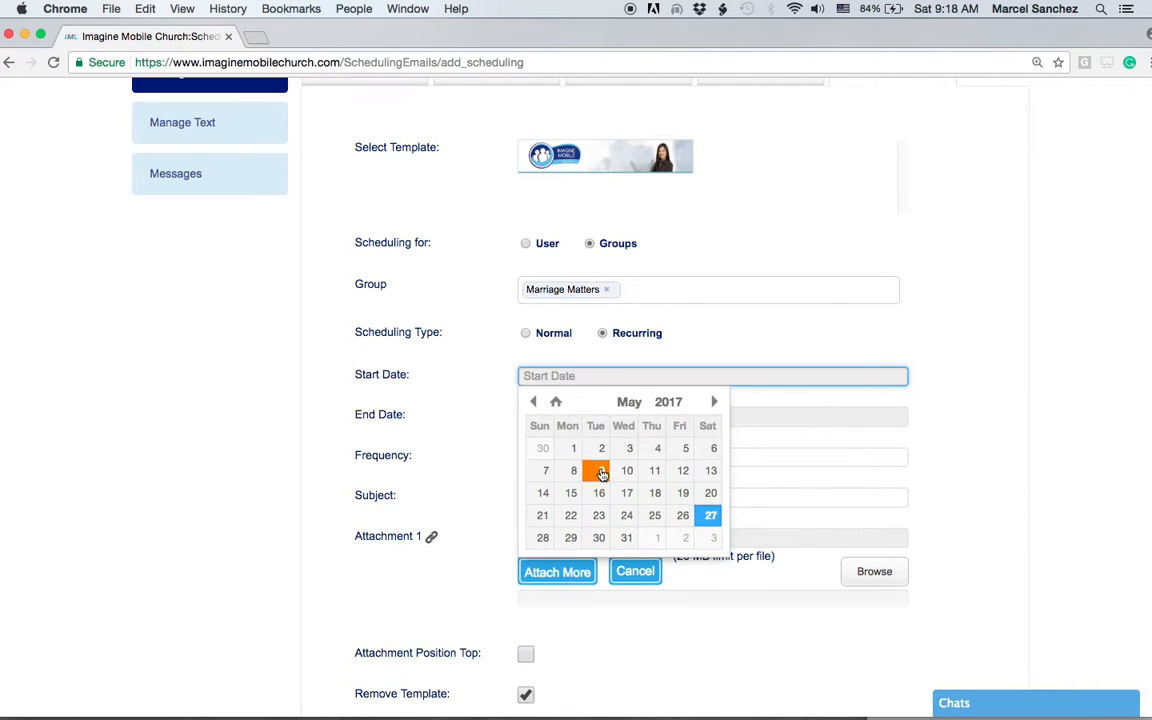
pyautogui.click(598, 539)
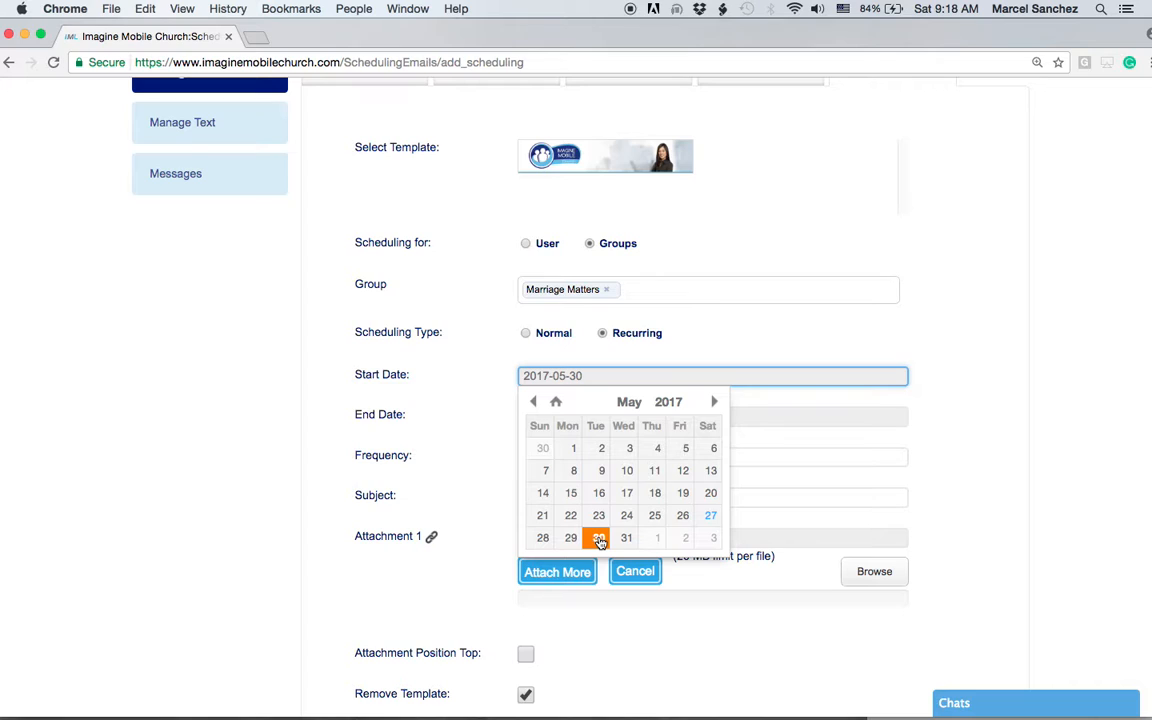
pyautogui.click(715, 262)
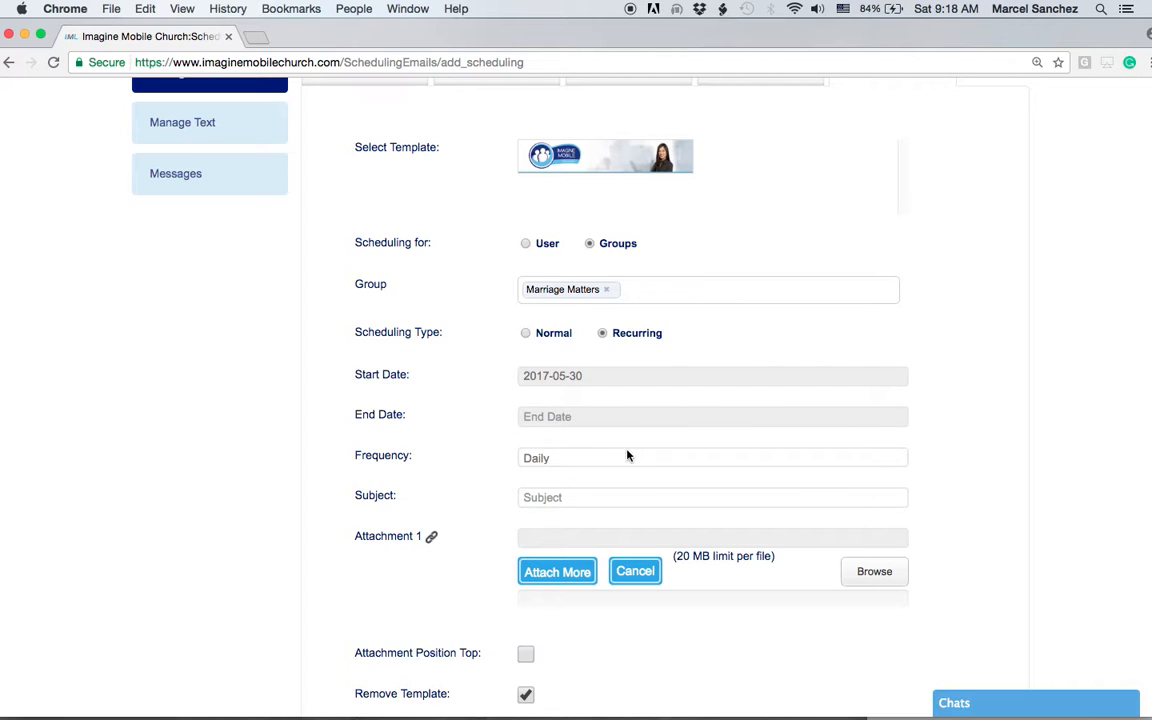
pyautogui.click(537, 418)
pyautogui.click(714, 443)
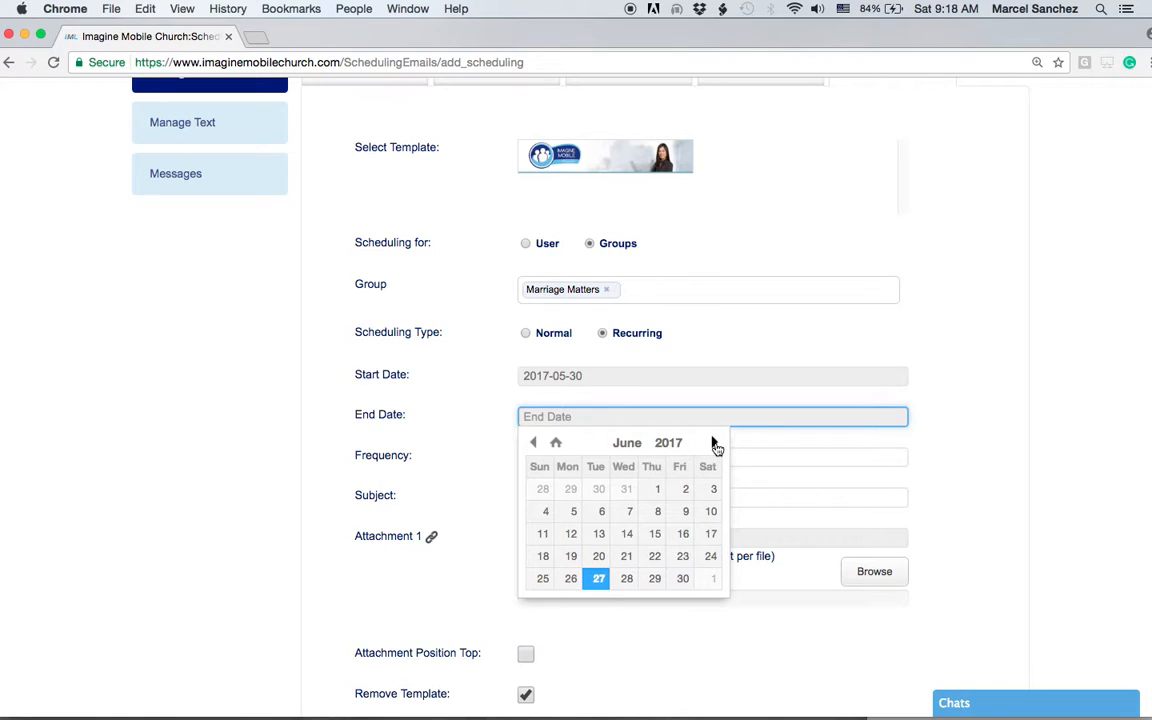
pyautogui.click(598, 579)
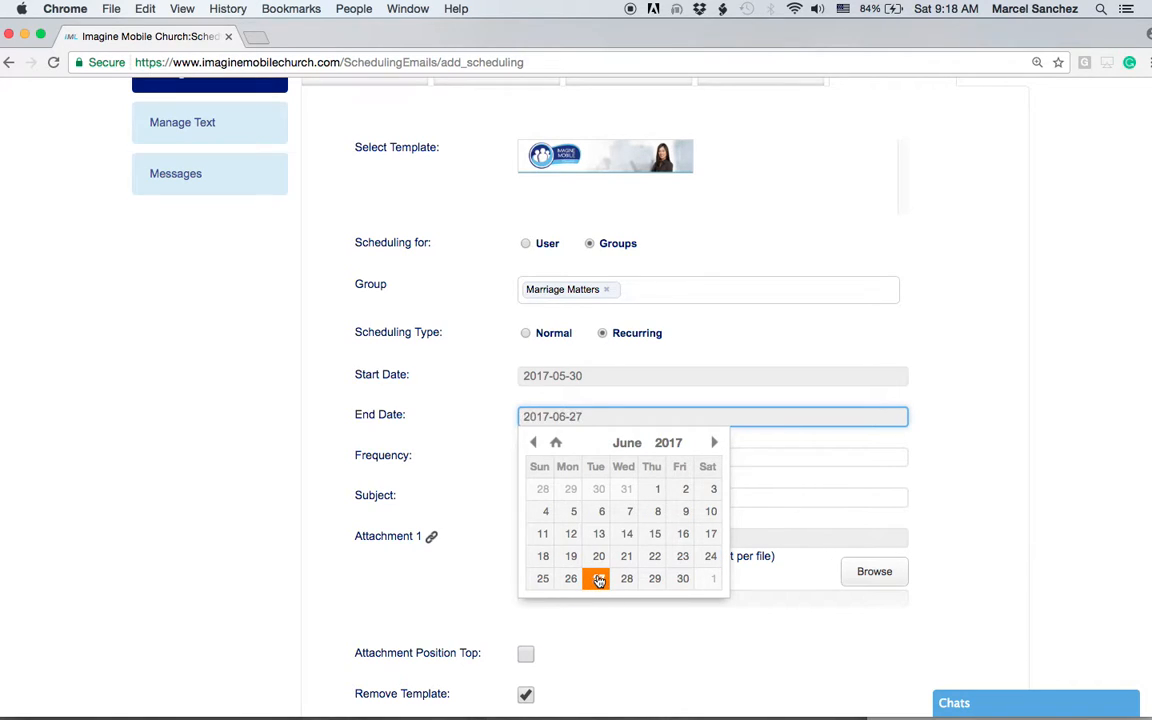
pyautogui.click(738, 346)
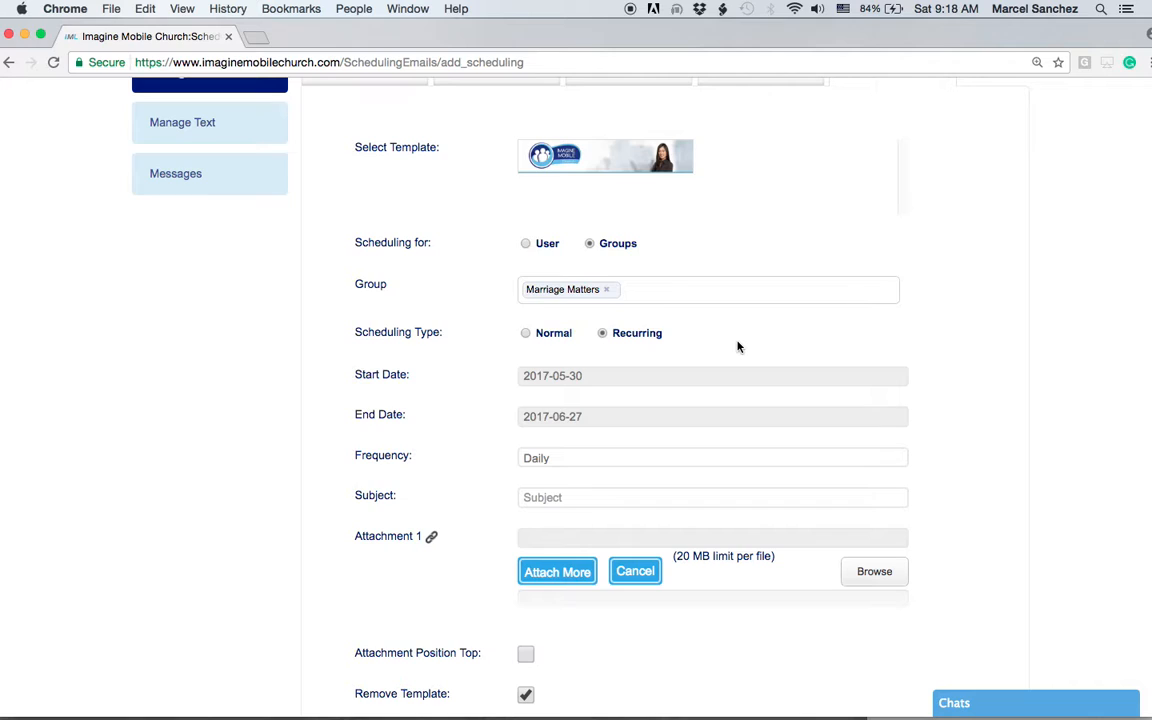
# Step: Set the recurrence frequency to Weekly on Monday
pyautogui.click(558, 458)
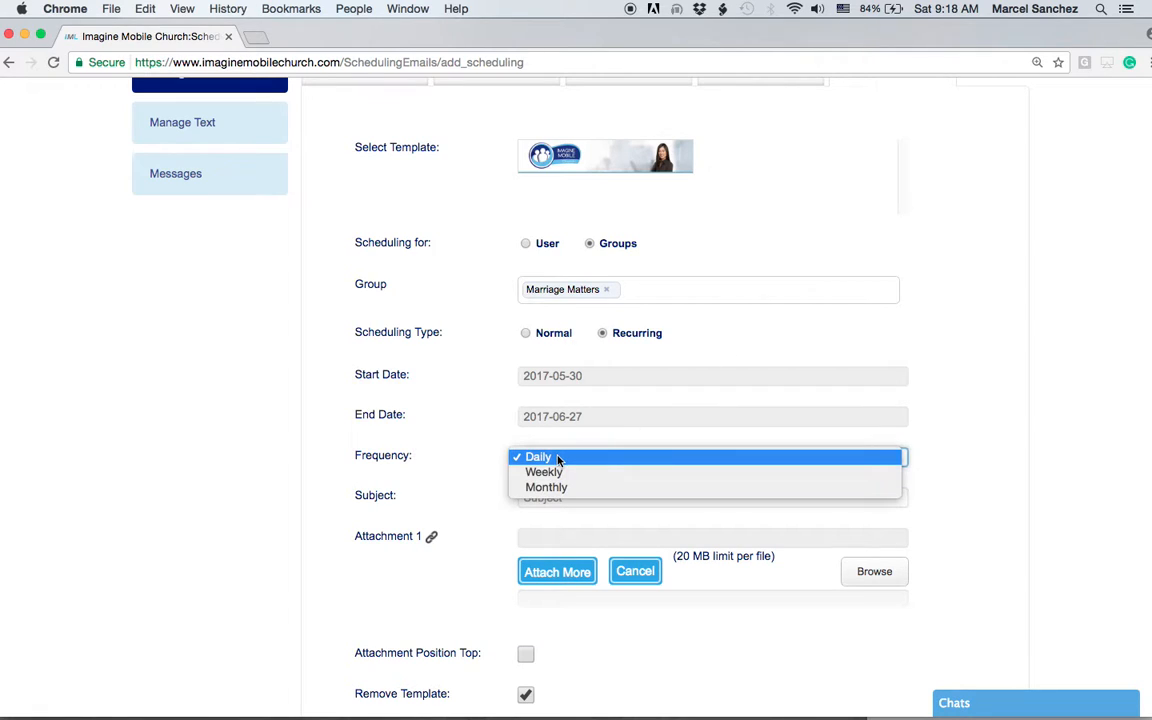
pyautogui.click(558, 471)
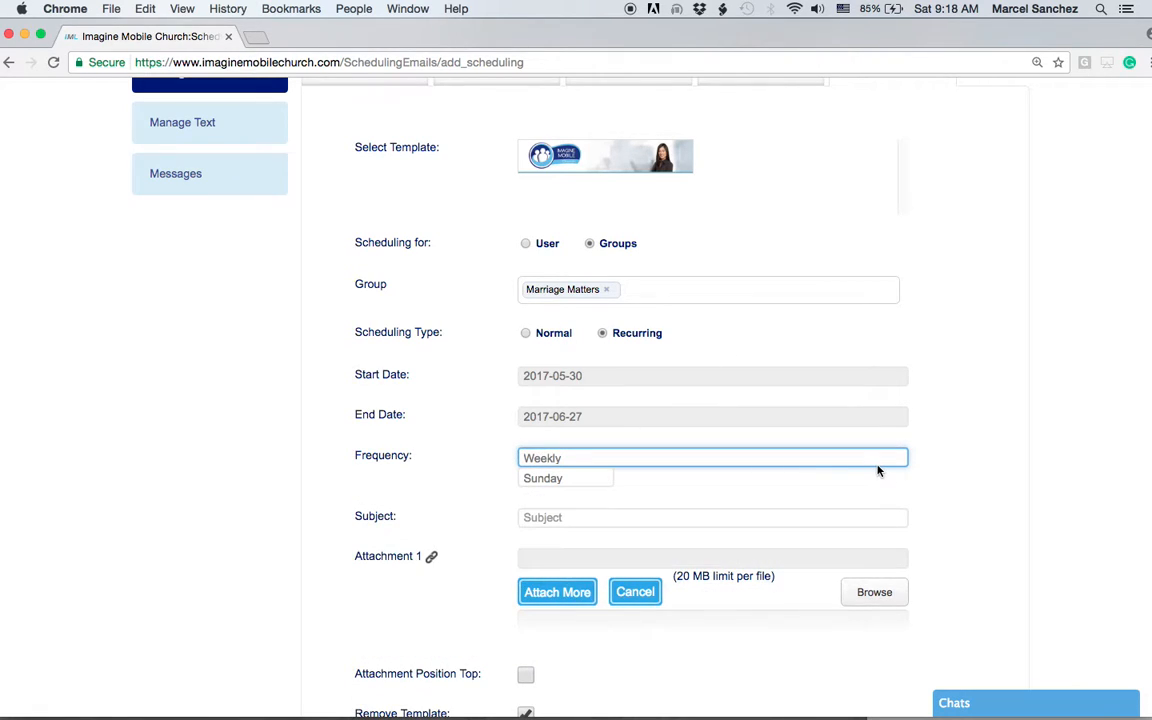
pyautogui.click(572, 479)
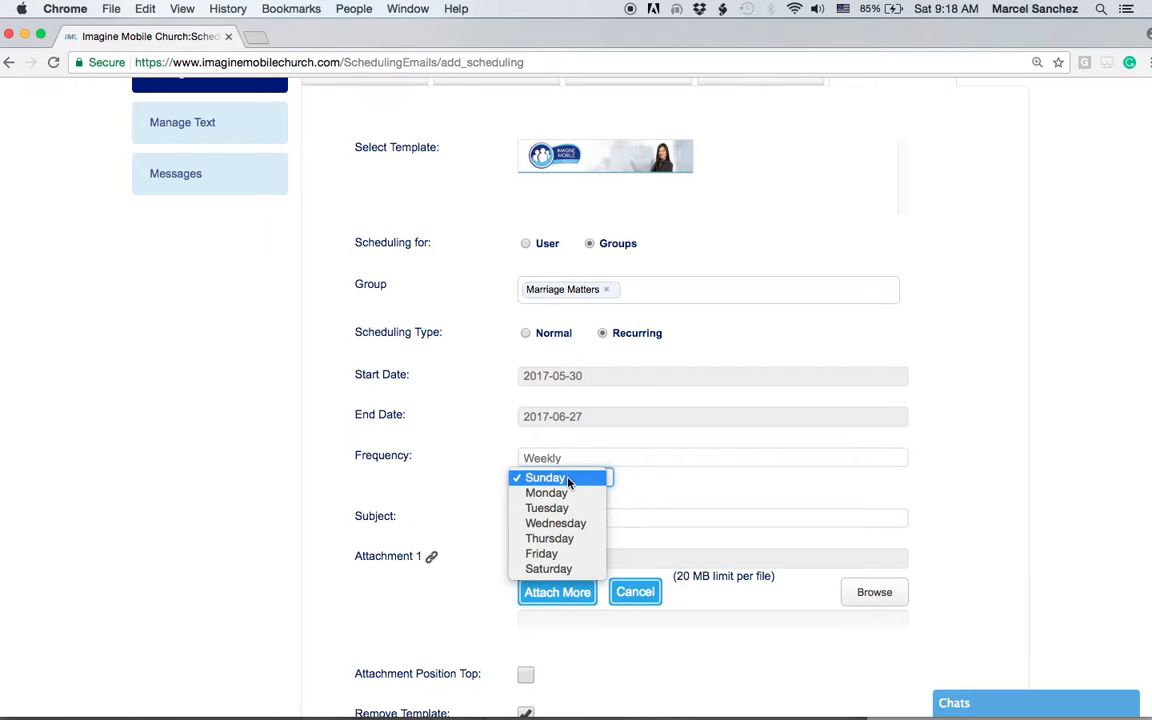
pyautogui.click(563, 494)
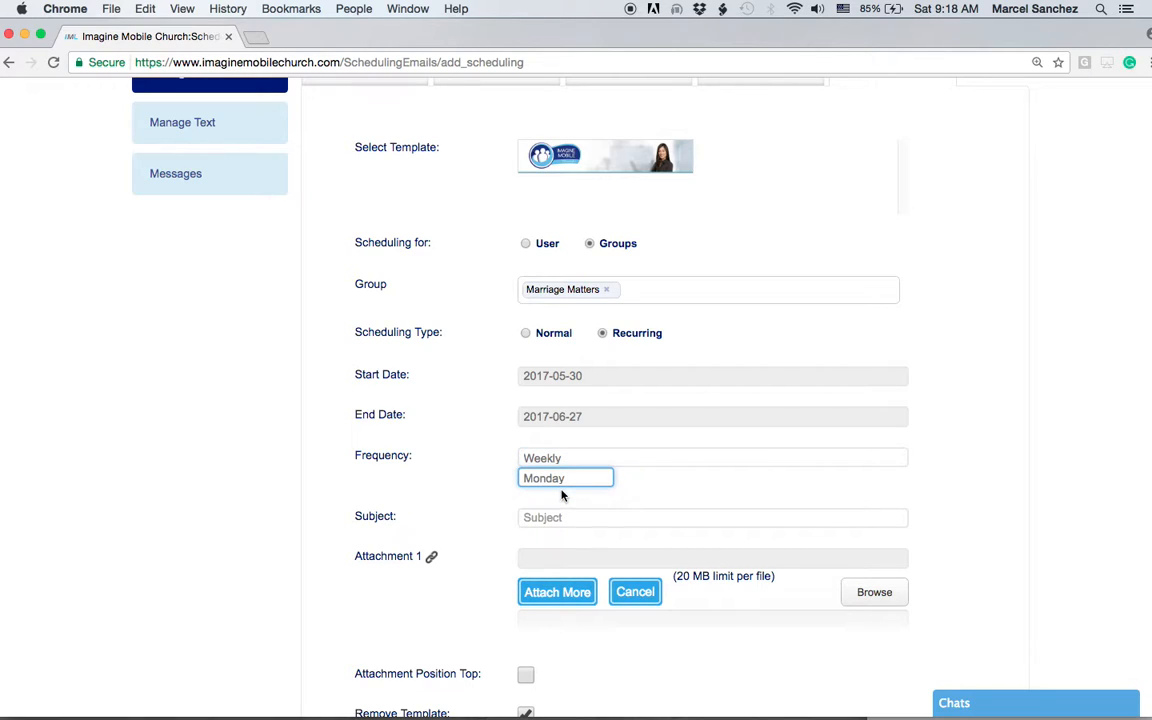
pyautogui.click(549, 514)
# Step: Enter the subject 'Class Tomorrow!'
pyautogui.write('Class Tomorro')
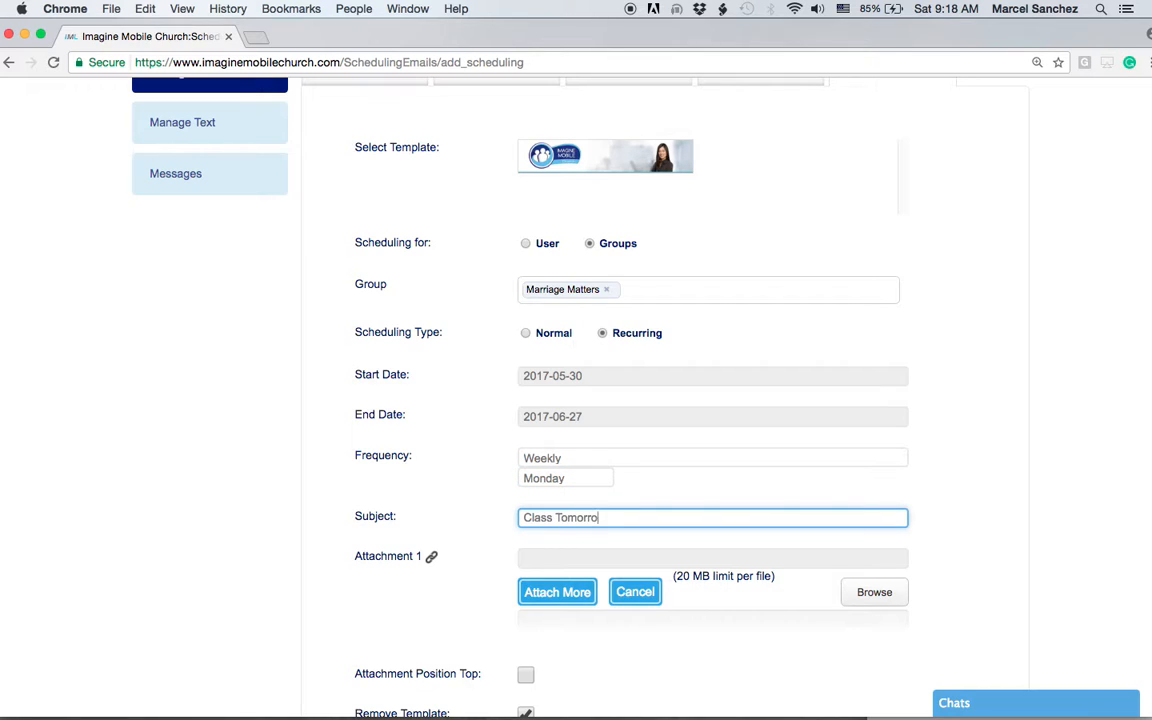
pyautogui.write('w!')
pyautogui.scroll(-3, 651, 493)
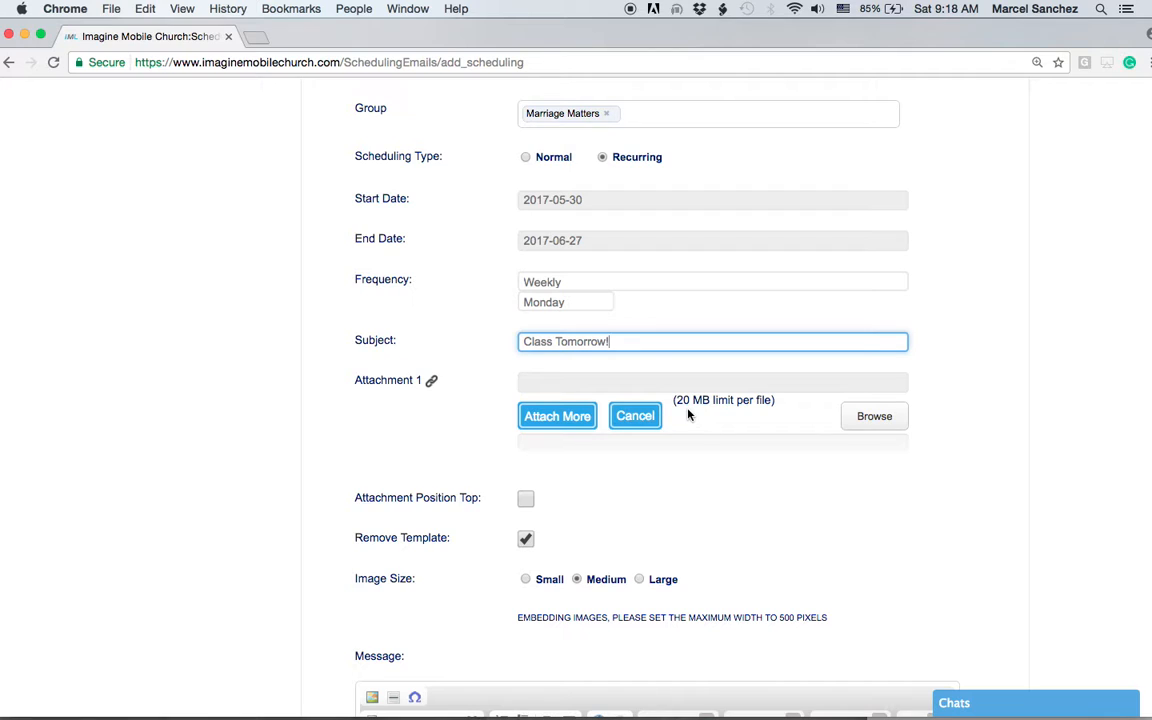
pyautogui.scroll(-1, 711, 497)
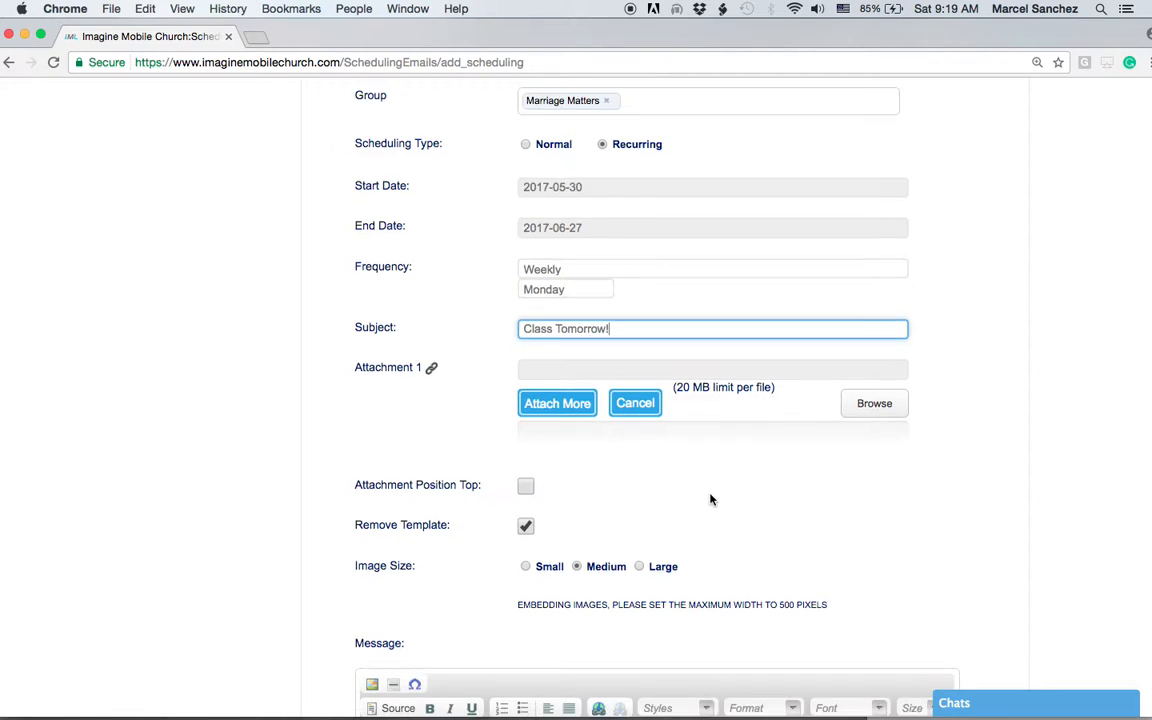
pyautogui.scroll(-5, 710, 499)
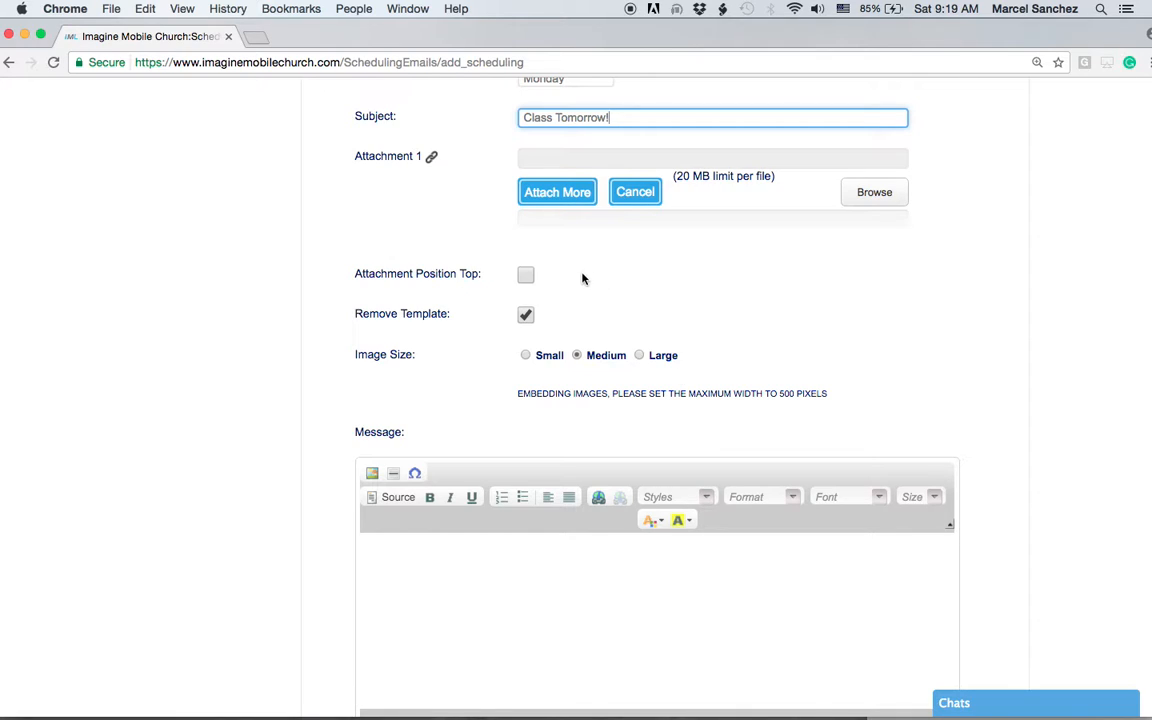
# Step: Toggle attachments-at-top and leave the Image Size at Medium
pyautogui.click(527, 276)
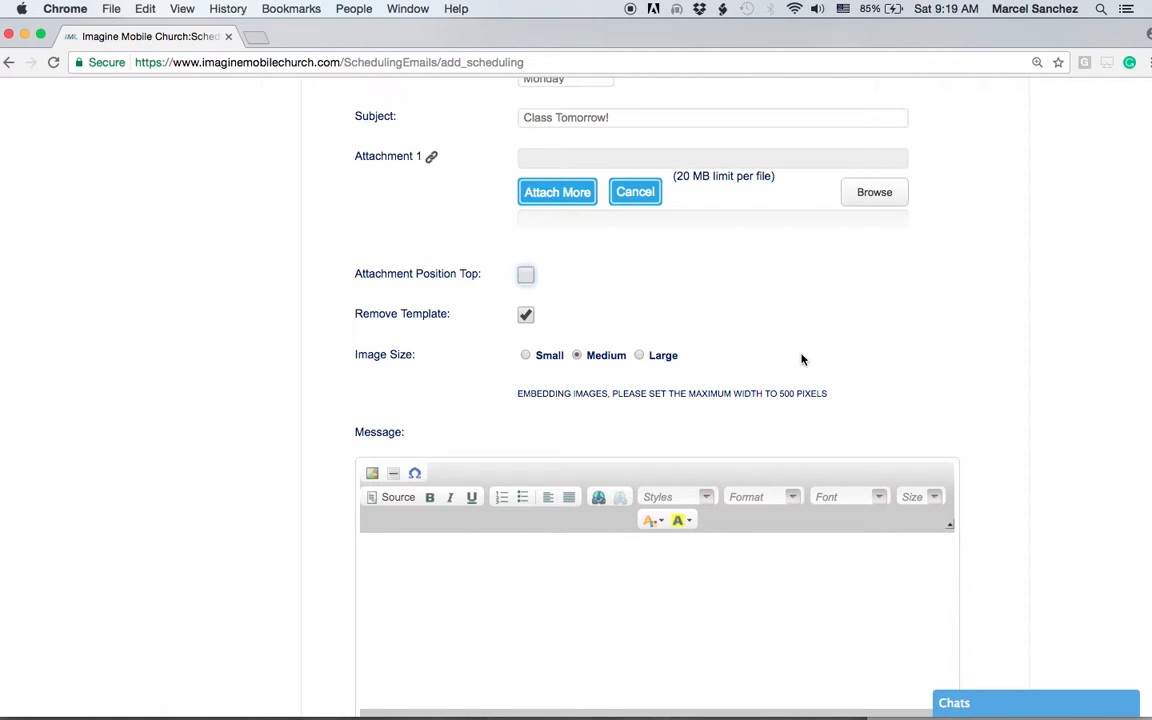
pyautogui.click(640, 356)
pyautogui.click(526, 356)
pyautogui.click(577, 356)
# Step: Write 'Hello Team,', 'Our class is tomorrow night. We look forward to seeing you!' and a signature
pyautogui.click(423, 580)
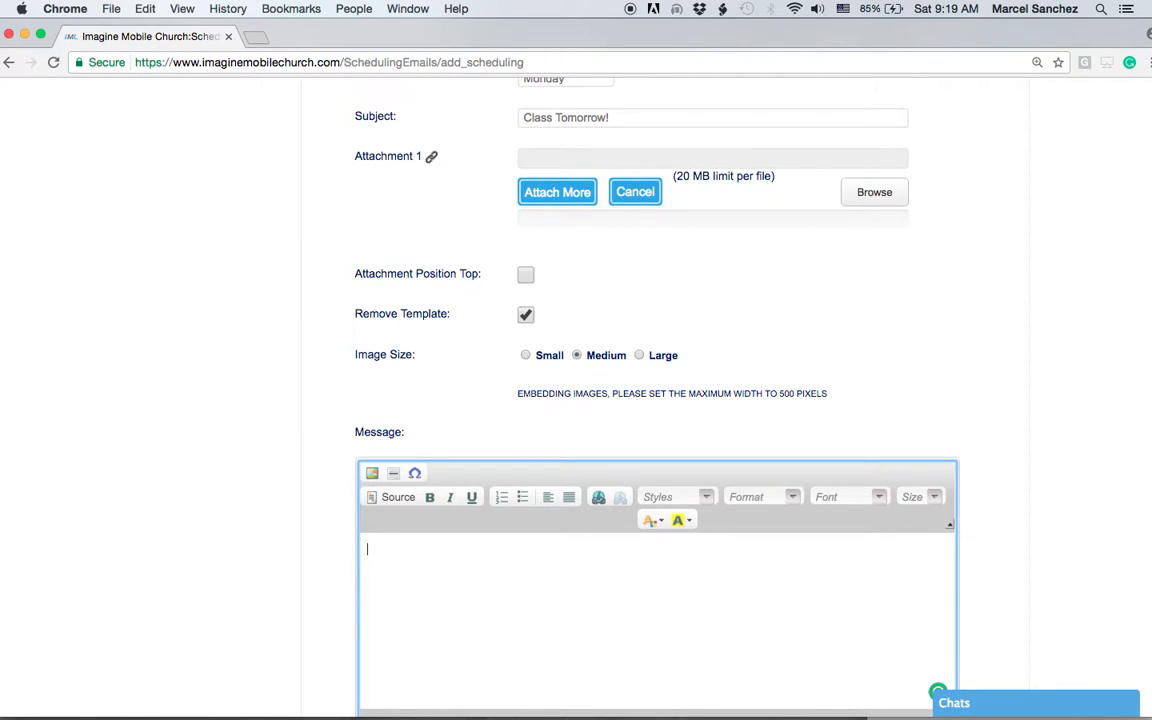
pyautogui.write('Hello Team,')
pyautogui.press('Return')
pyautogui.press('Return')
pyautogui.press('BackSpace')
pyautogui.write('Our class is tomor')
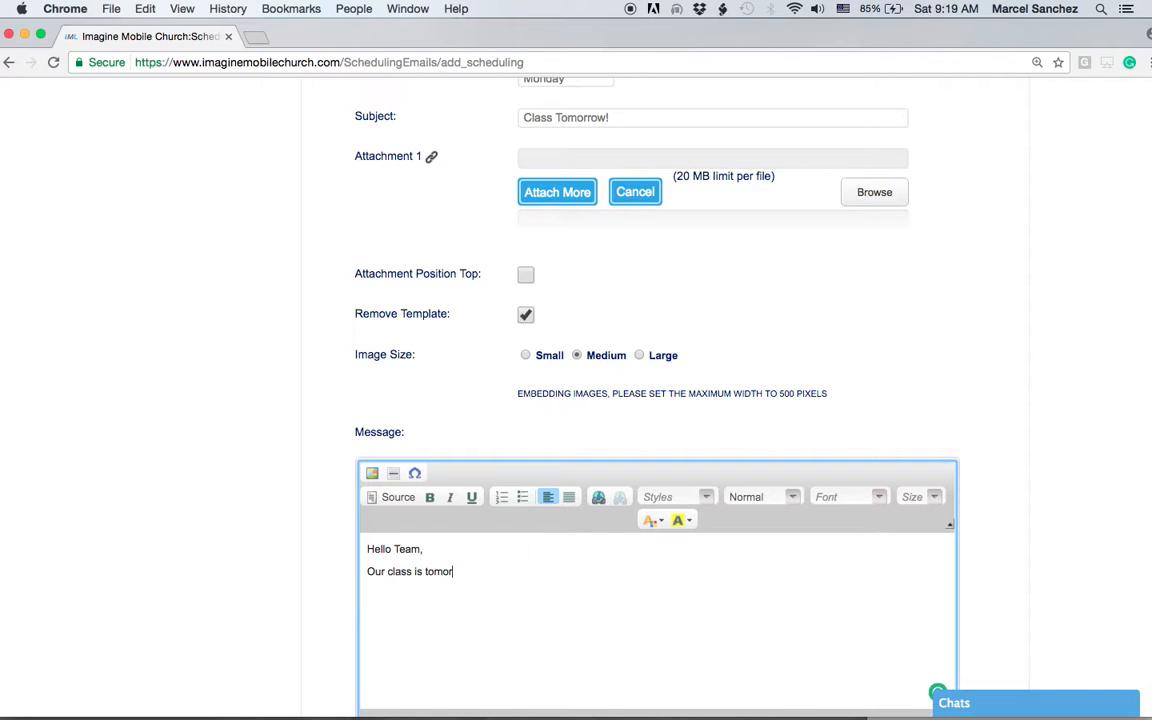
pyautogui.write('row night. We look forward to seeing you!')
pyautogui.press('Return')
pyautogui.write('Gary')
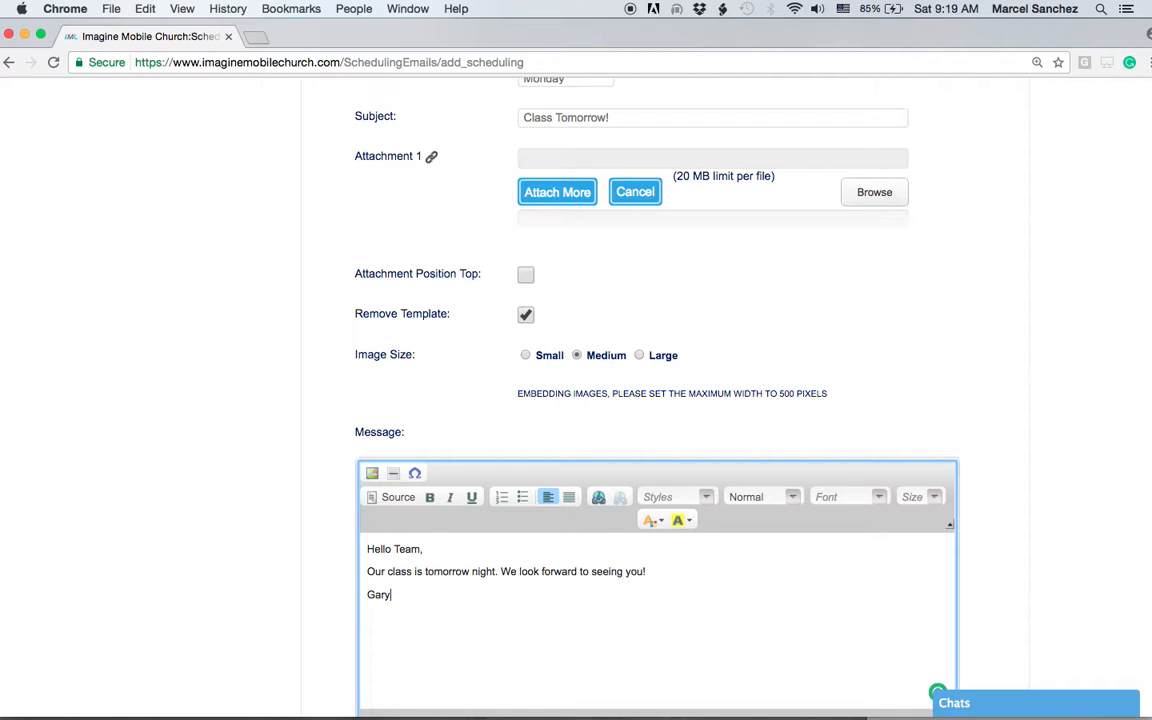
pyautogui.write(' T')
# Step: Review the completed form and save the weekly scheduled email
pyautogui.scroll(5, 532, 585)
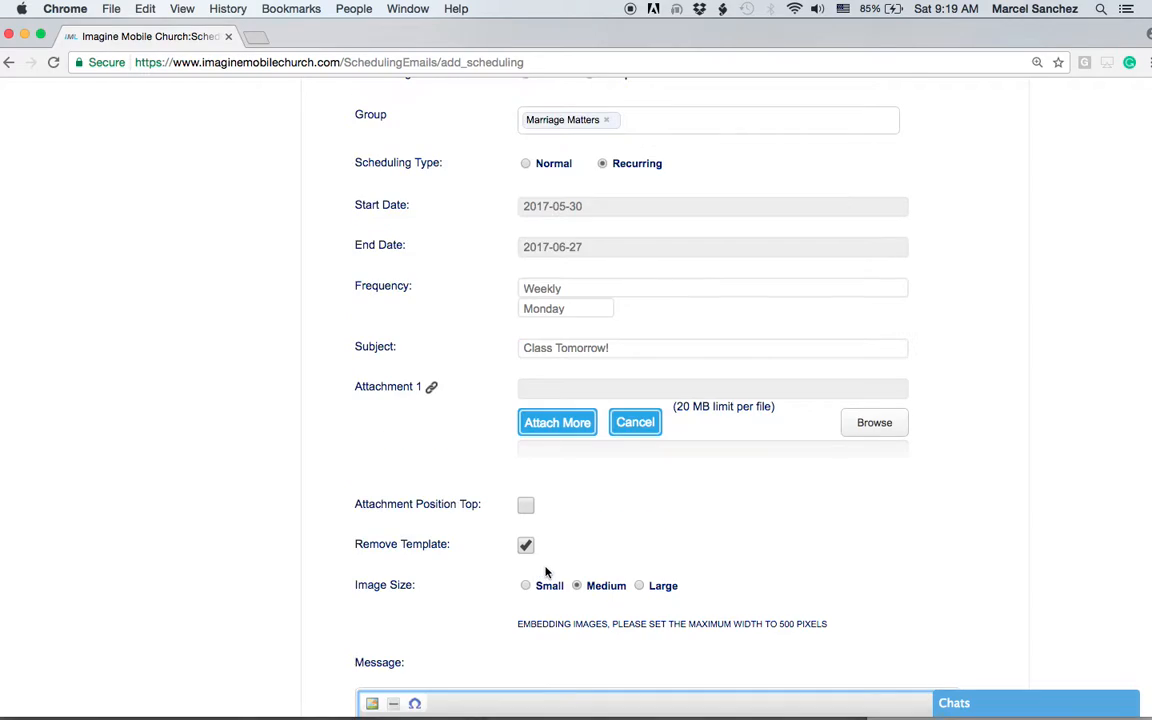
pyautogui.scroll(1, 546, 572)
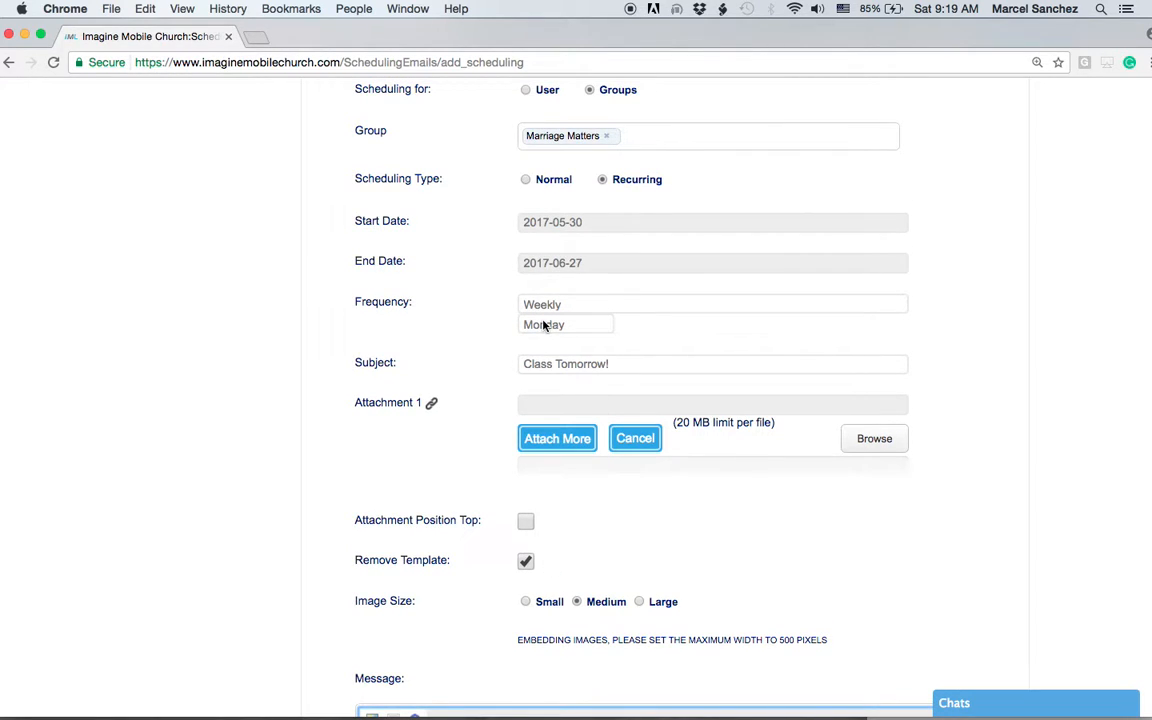
pyautogui.scroll(-5, 740, 596)
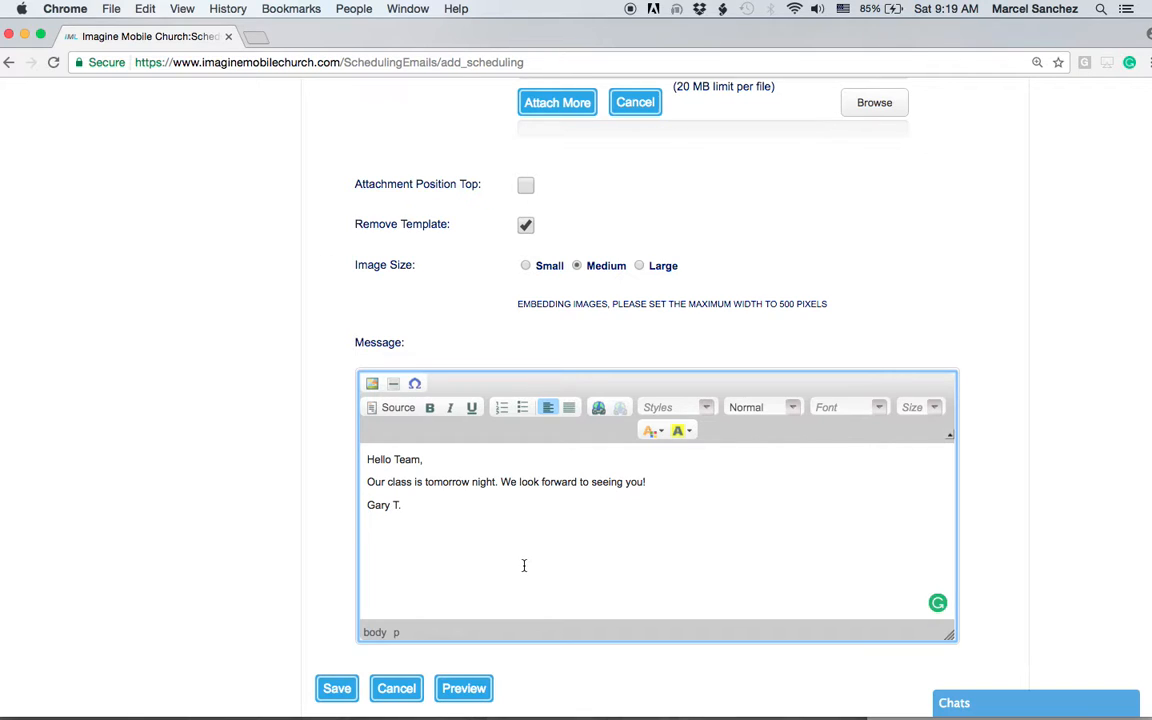
pyautogui.click(337, 688)
pyautogui.scroll(-8, 748, 535)
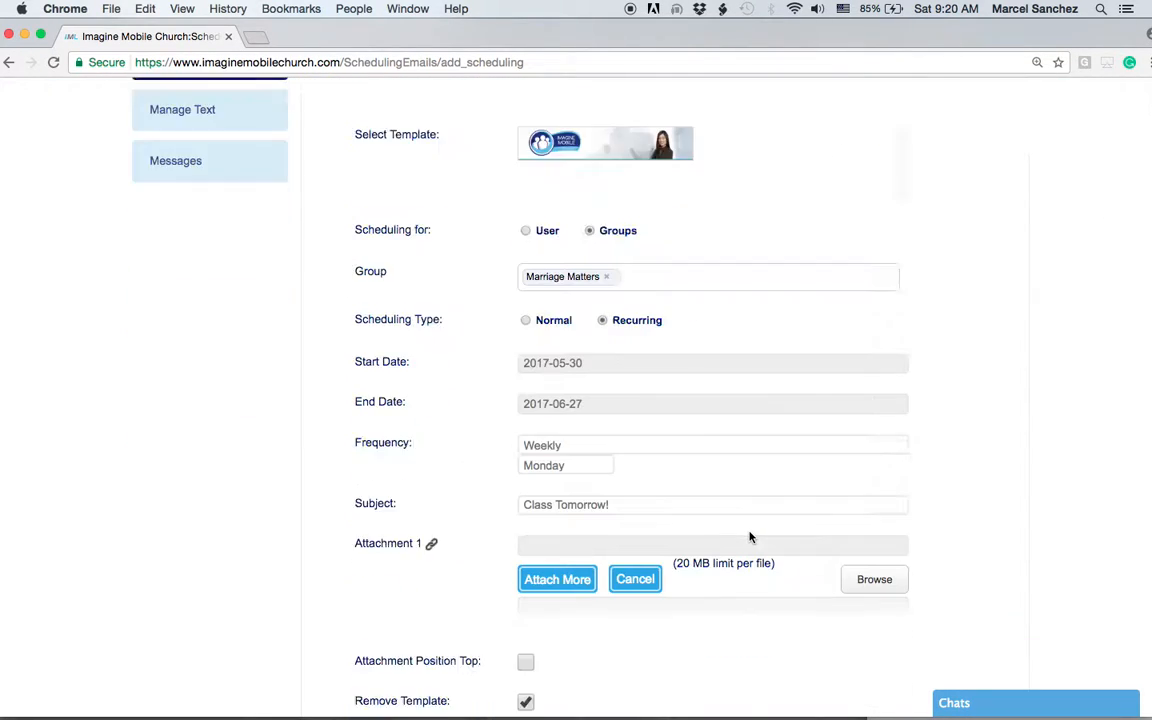
pyautogui.scroll(-9, 750, 537)
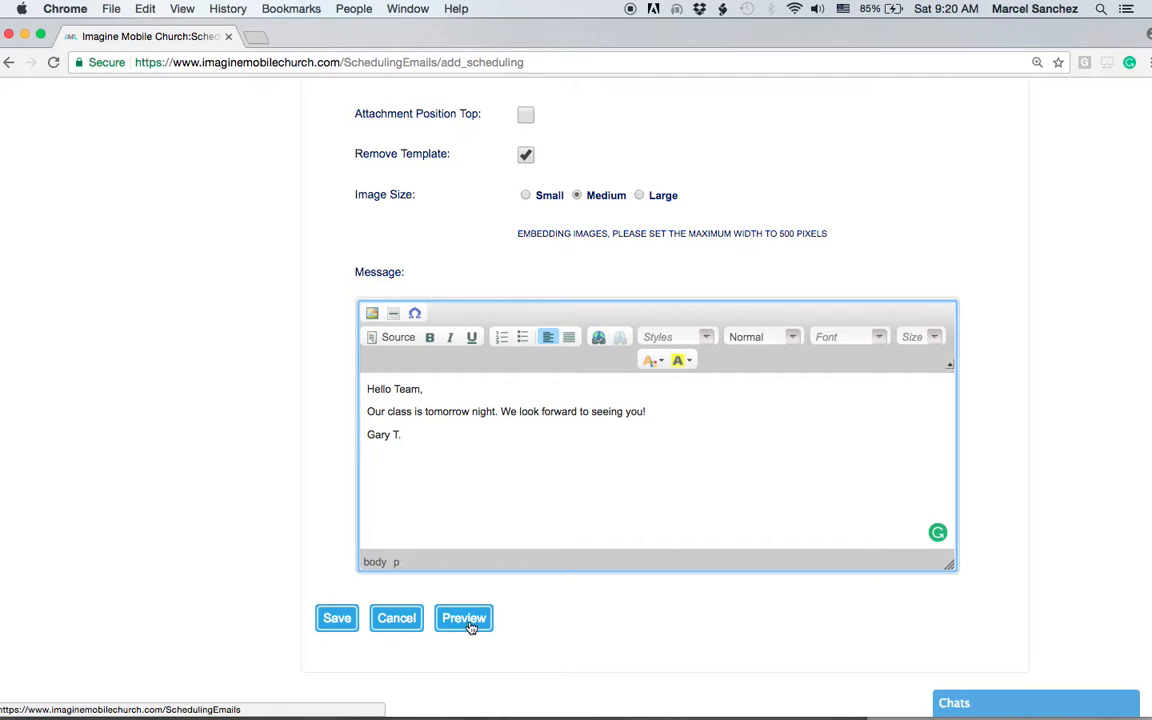
pyautogui.scroll(15, 590, 580)
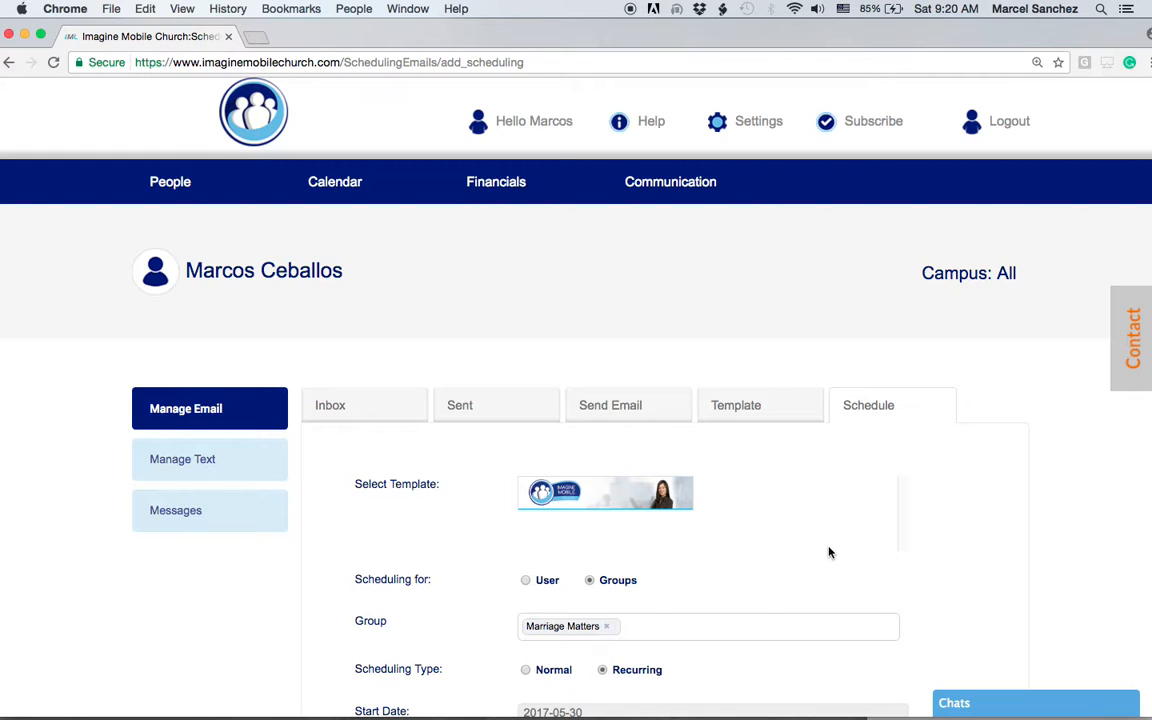
pyautogui.scroll(1, 828, 552)
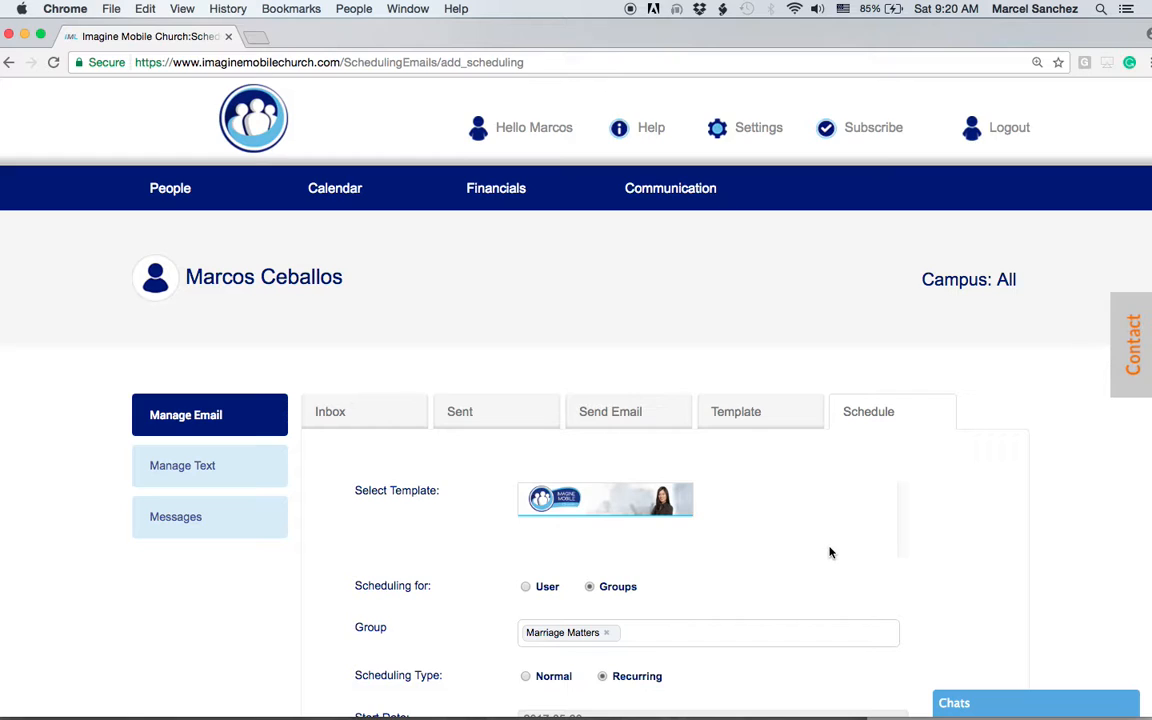
pyautogui.scroll(1, 840, 552)
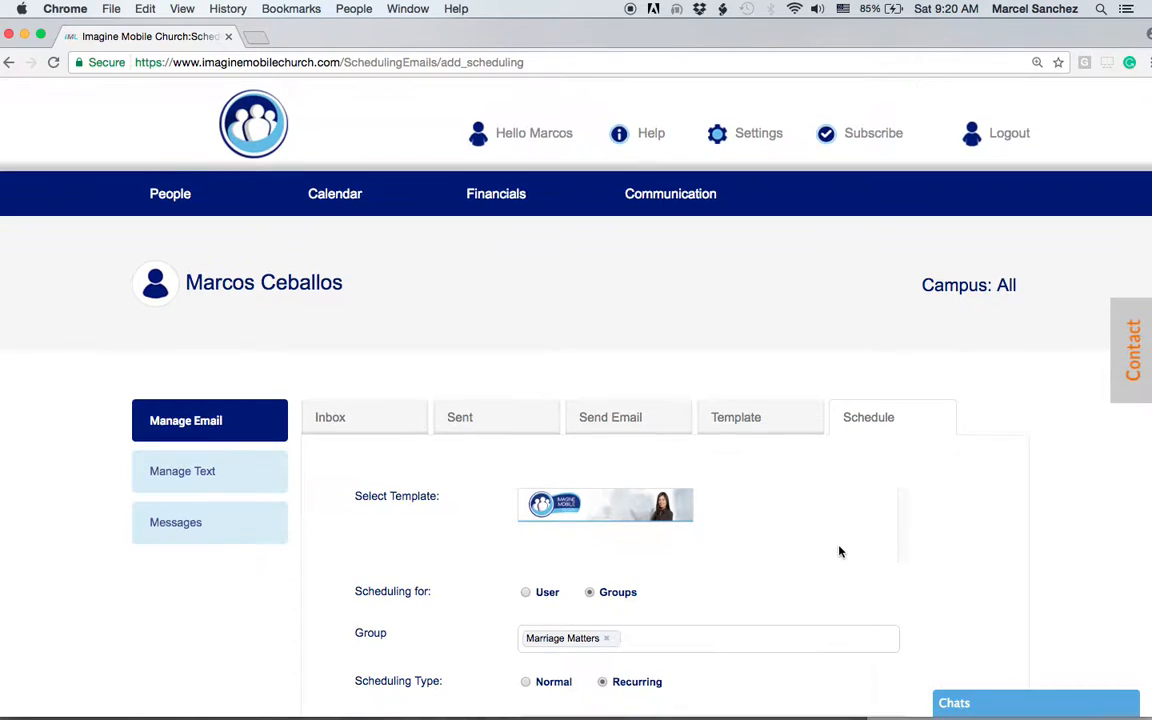
pyautogui.scroll(-1, 840, 552)
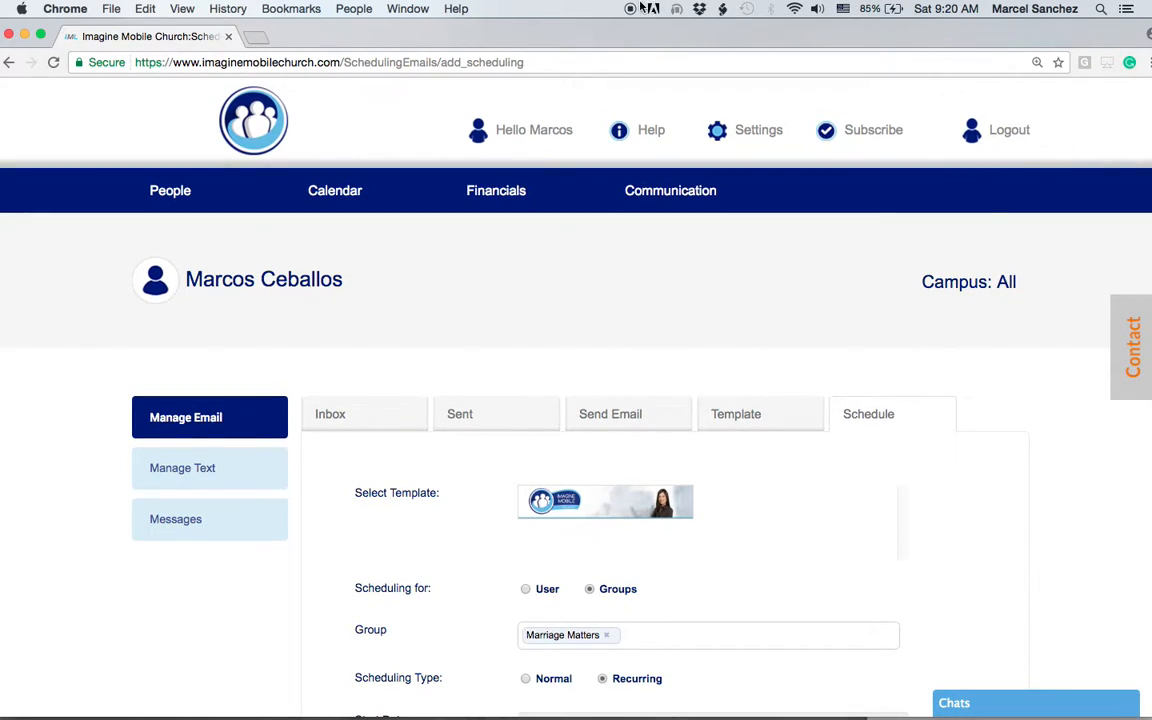